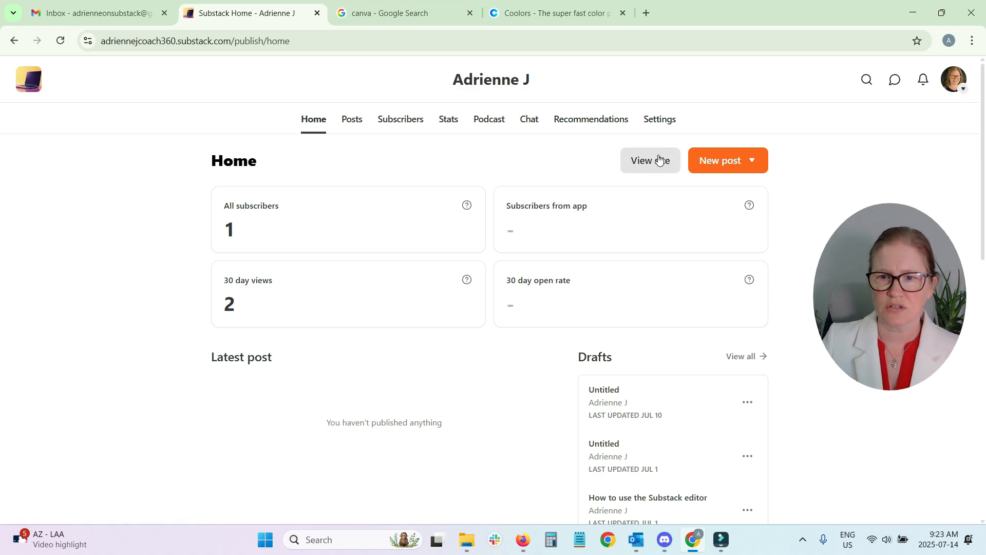
Open the website theme editor from the publication's Website settings
{"action": "left_click", "coordinate": [663, 120]}
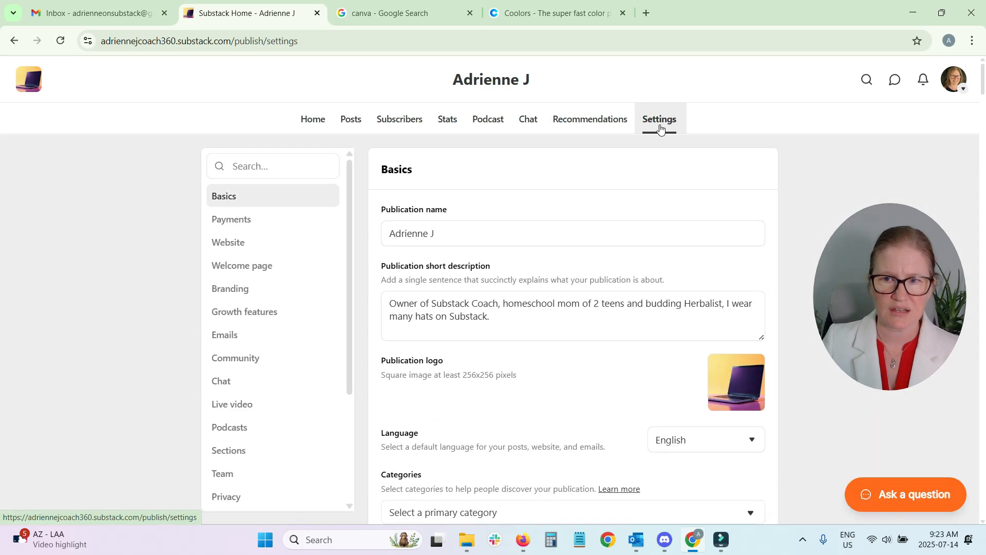
{"action": "left_click", "coordinate": [233, 245]}
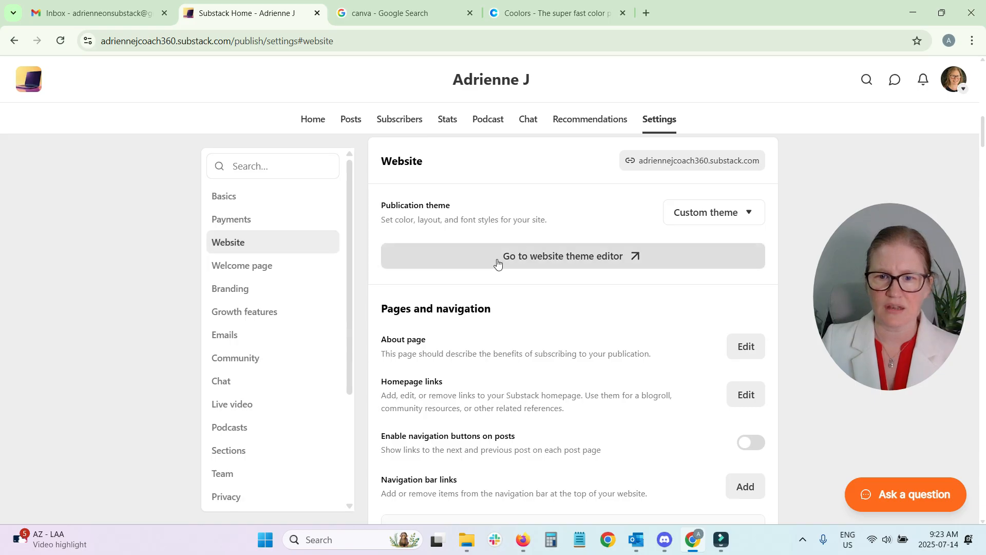
{"action": "left_click", "coordinate": [639, 265]}
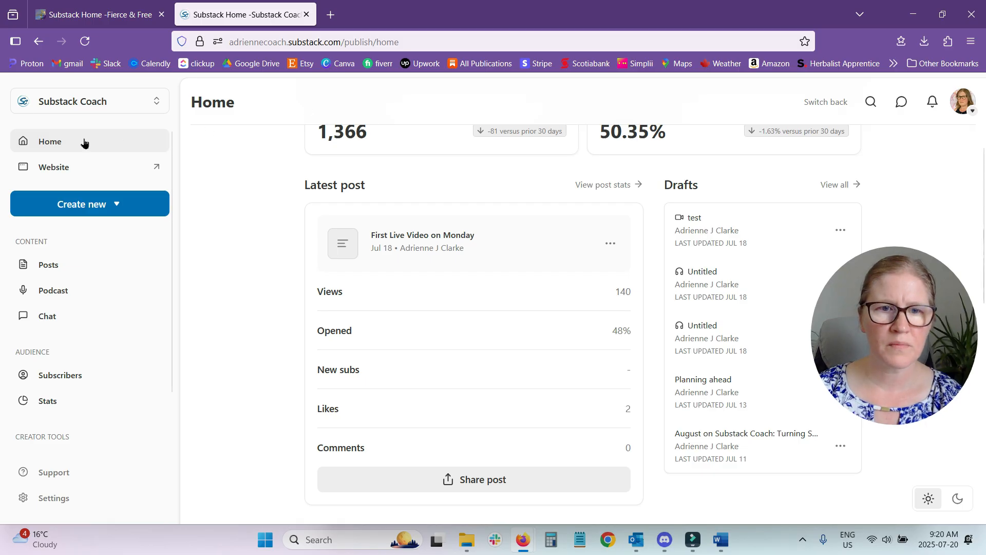
View the Substack Coach publication's theme settings by way of Branding and close them without changes
{"action": "scroll", "coordinate": [66, 257], "scroll_direction": "down", "scroll_amount": 2}
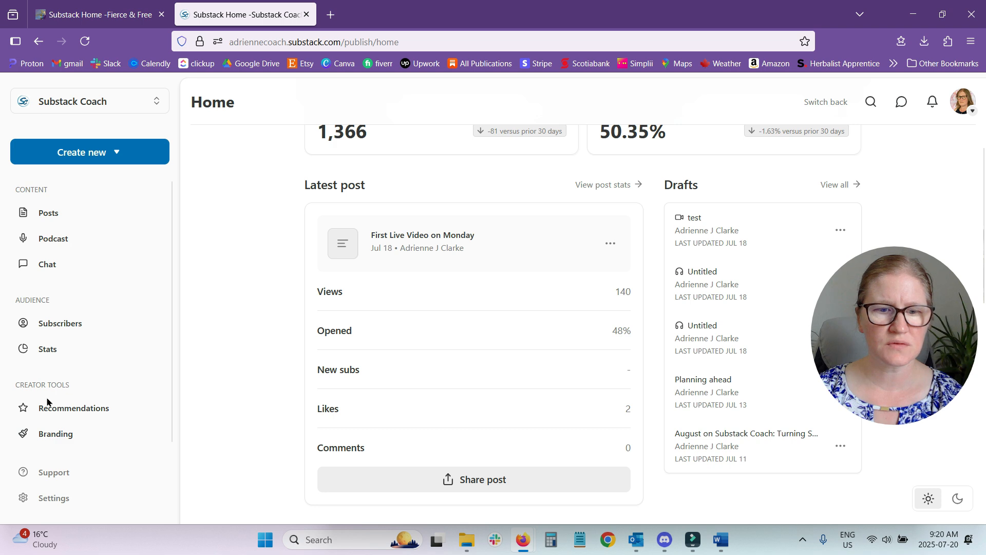
{"action": "left_click", "coordinate": [44, 435]}
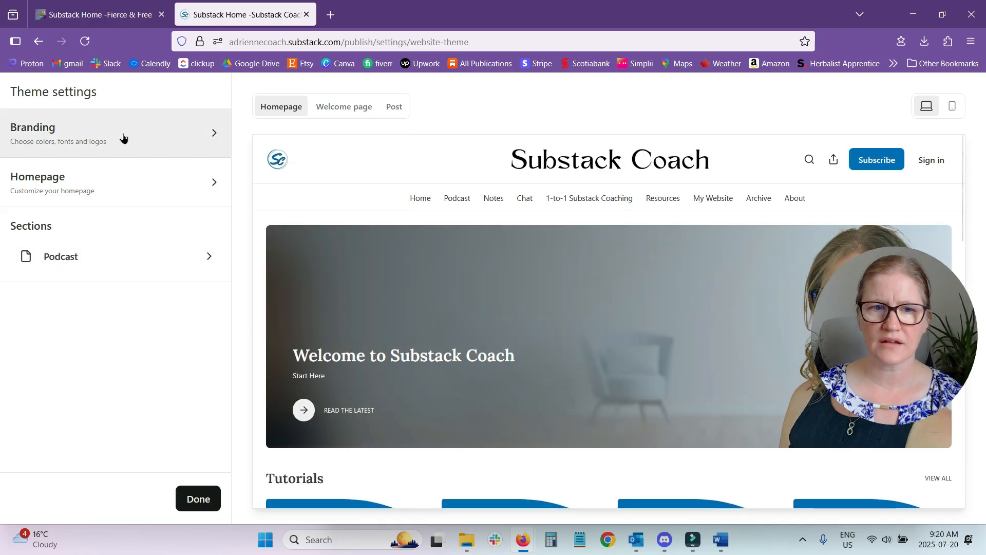
{"action": "left_click", "coordinate": [206, 499]}
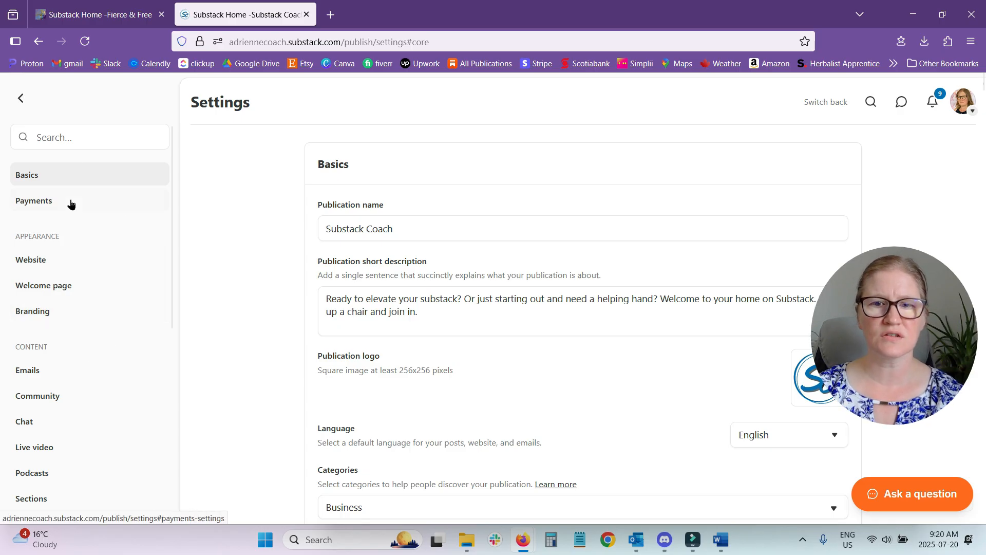
Open the theme editor from the Website section of the settings and go into its Branding options
{"action": "left_click", "coordinate": [38, 261]}
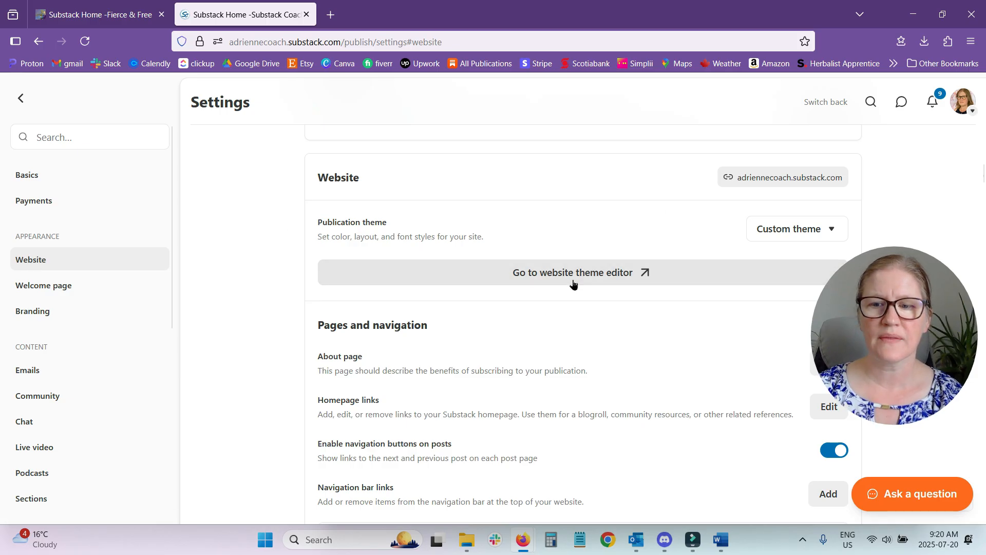
{"action": "left_click", "coordinate": [540, 278]}
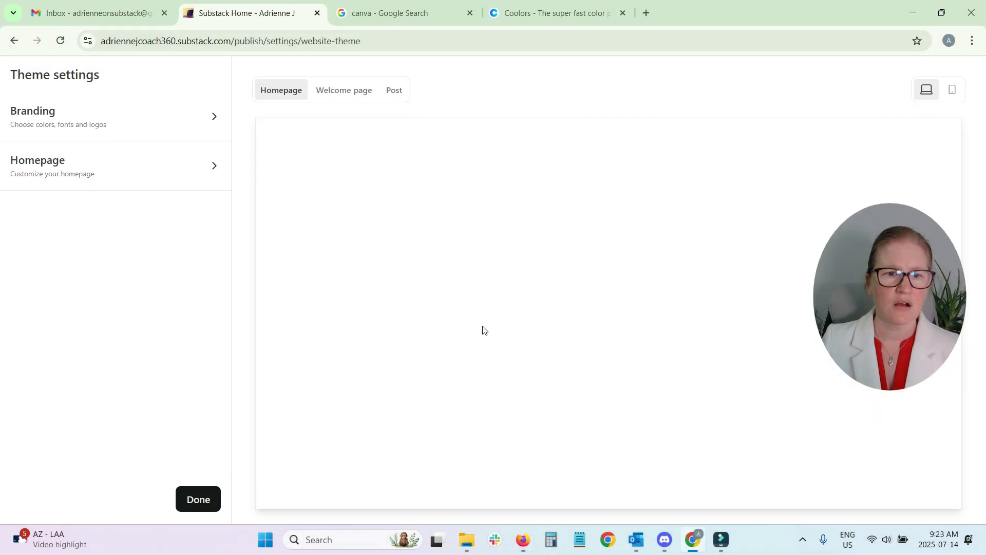
{"action": "left_click", "coordinate": [28, 119]}
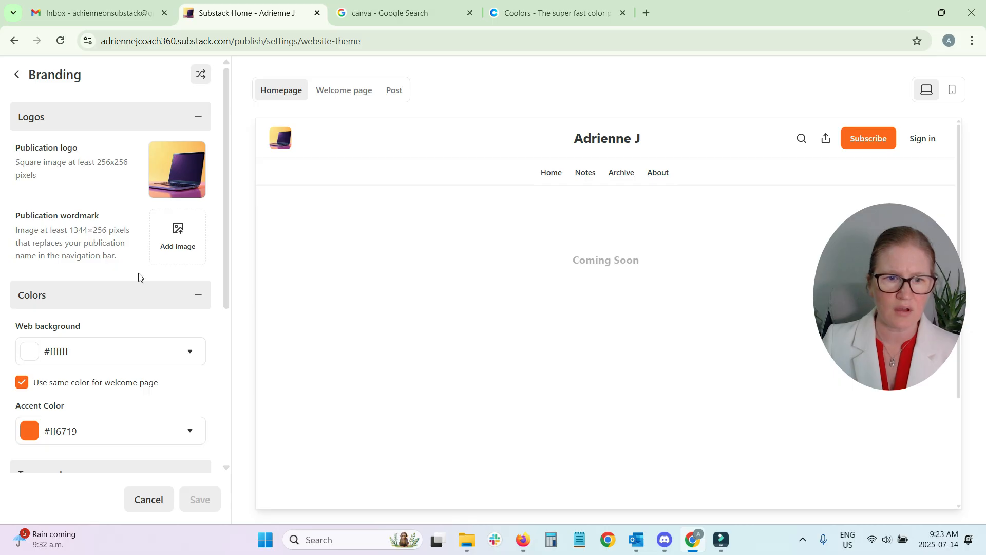
Set the web background to pale cyan #ecfeff and the accent color to purple #7c3aed
{"action": "scroll", "coordinate": [95, 269], "scroll_direction": "down", "scroll_amount": 3}
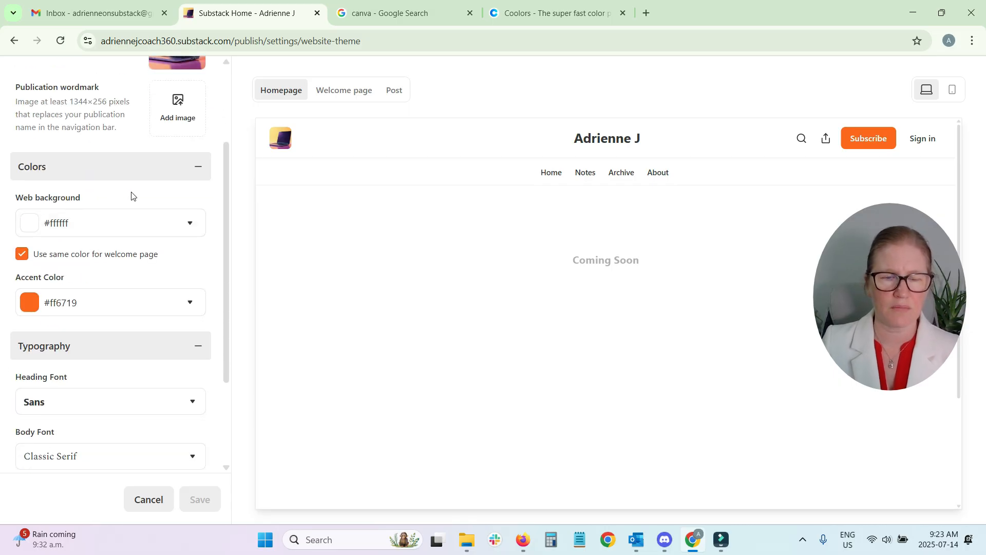
{"action": "left_click", "coordinate": [77, 226]}
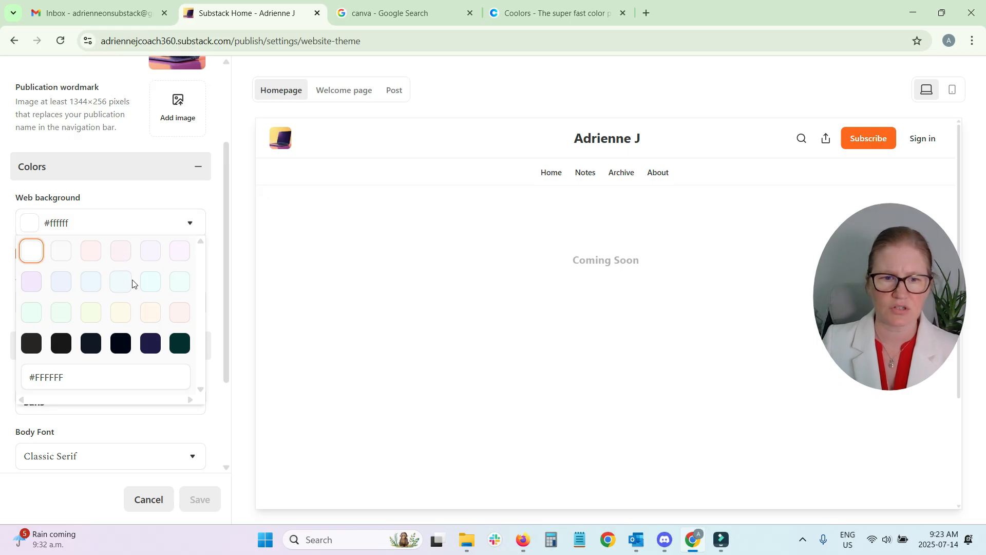
{"action": "left_click", "coordinate": [152, 283]}
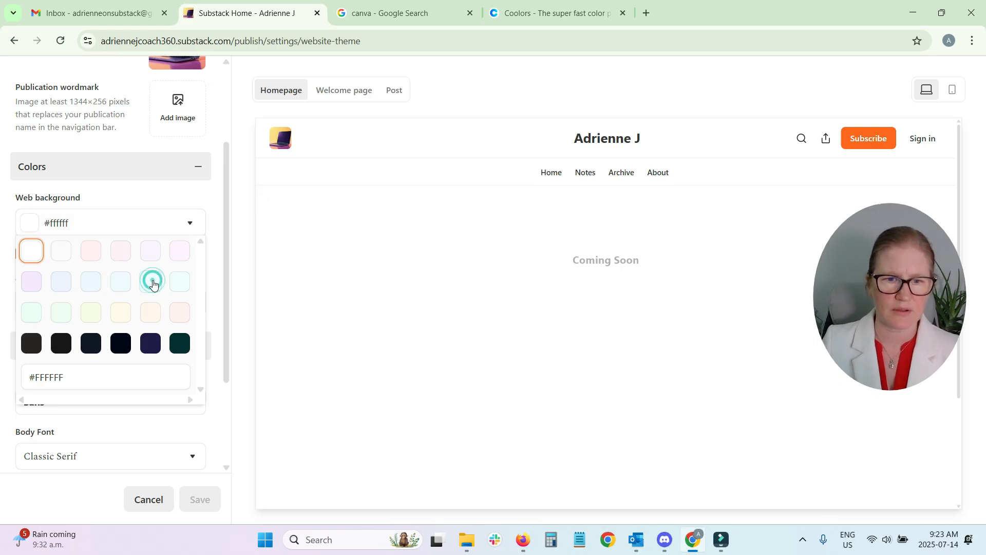
{"action": "left_click", "coordinate": [117, 305]}
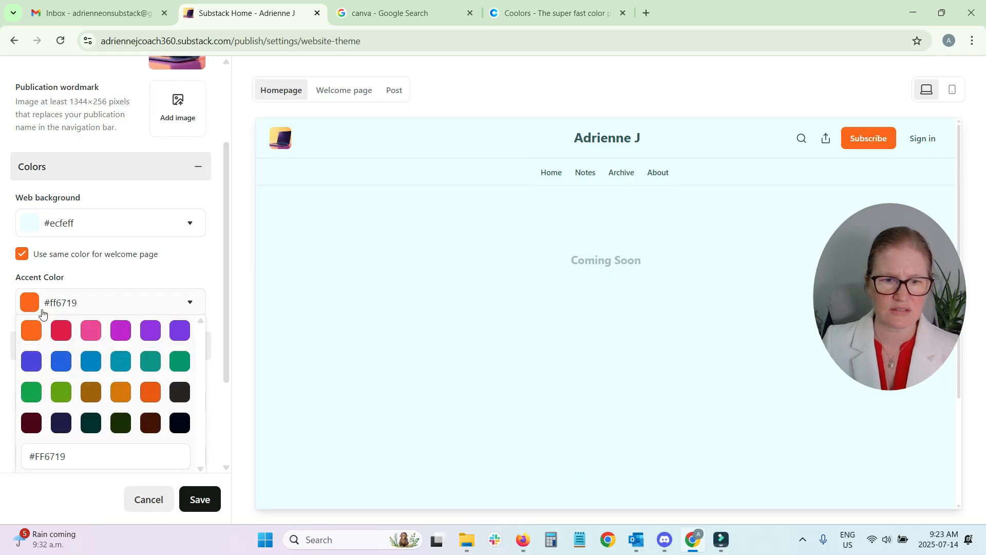
{"action": "left_click", "coordinate": [188, 335]}
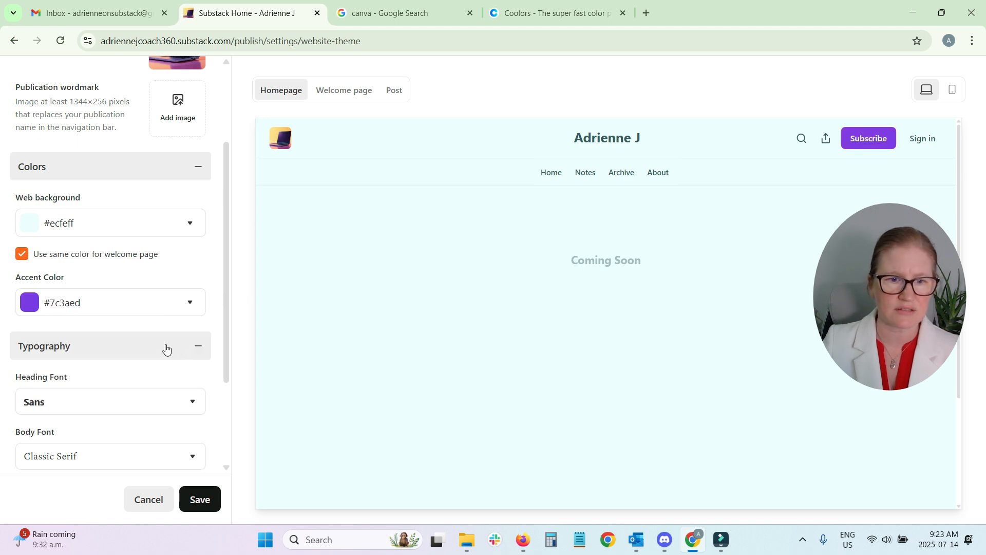
Try dark green #042f2e as the web background, and replace it with the custom hex code #FFFFFF
{"action": "left_click", "coordinate": [139, 223]}
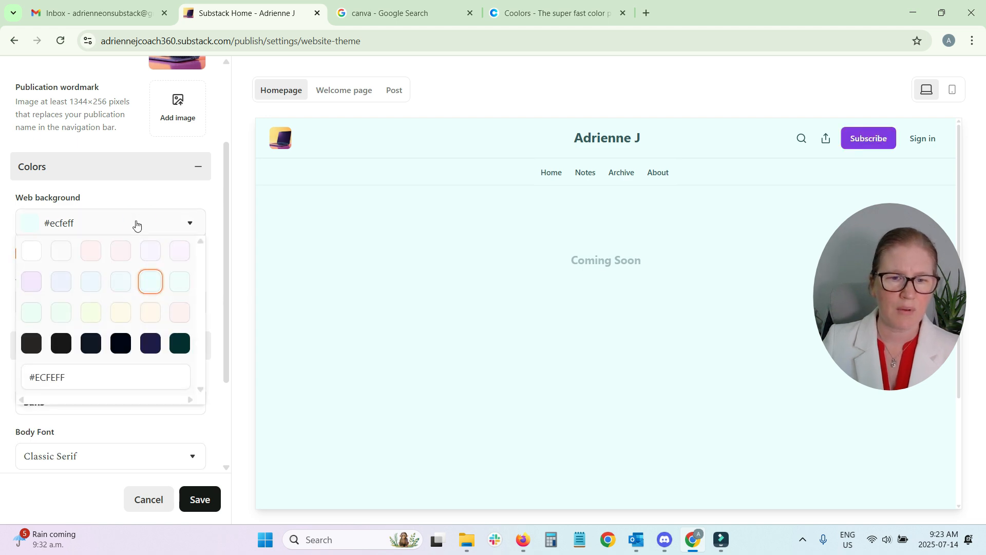
{"action": "left_click", "coordinate": [178, 344]}
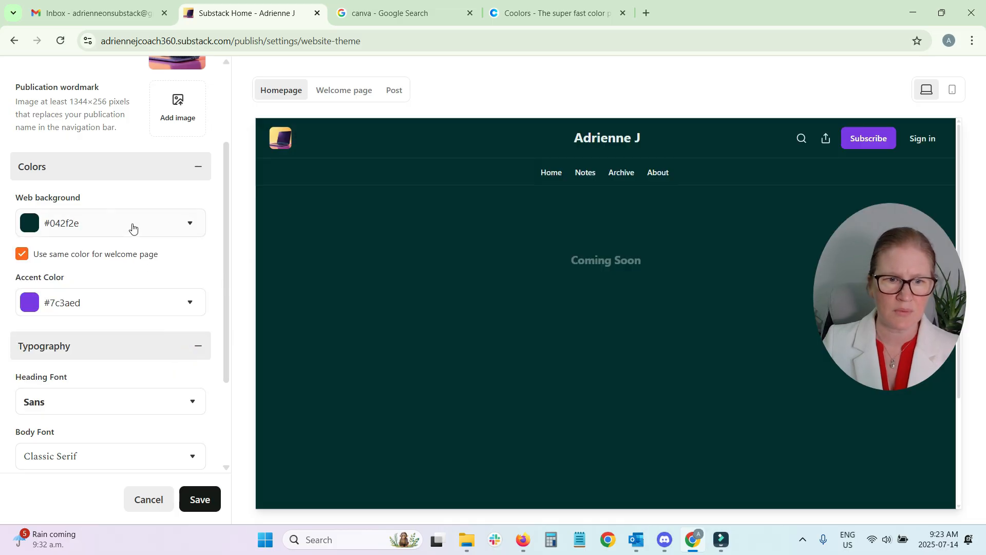
{"action": "left_click", "coordinate": [101, 226]}
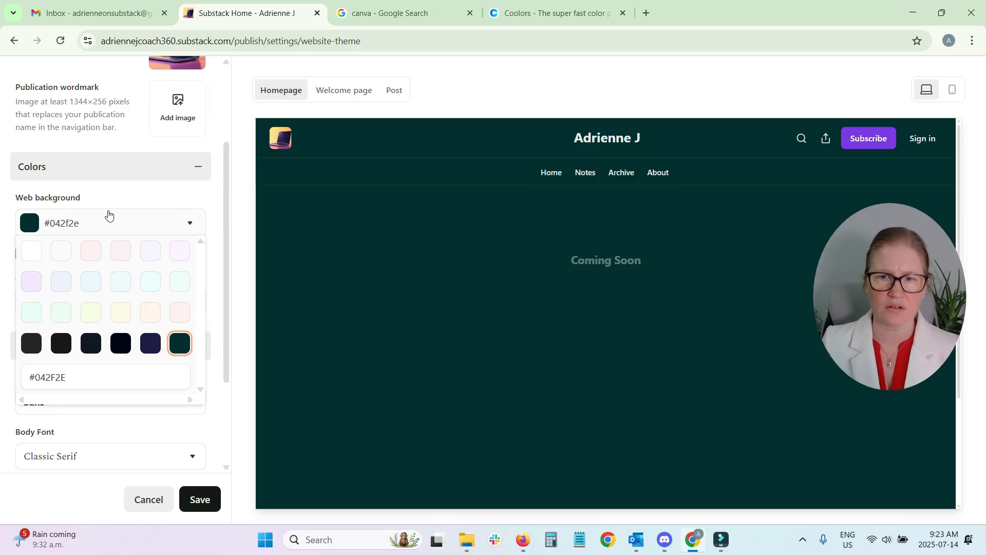
{"action": "left_click_drag", "start_coordinate": [97, 375], "coordinate": [36, 374]}
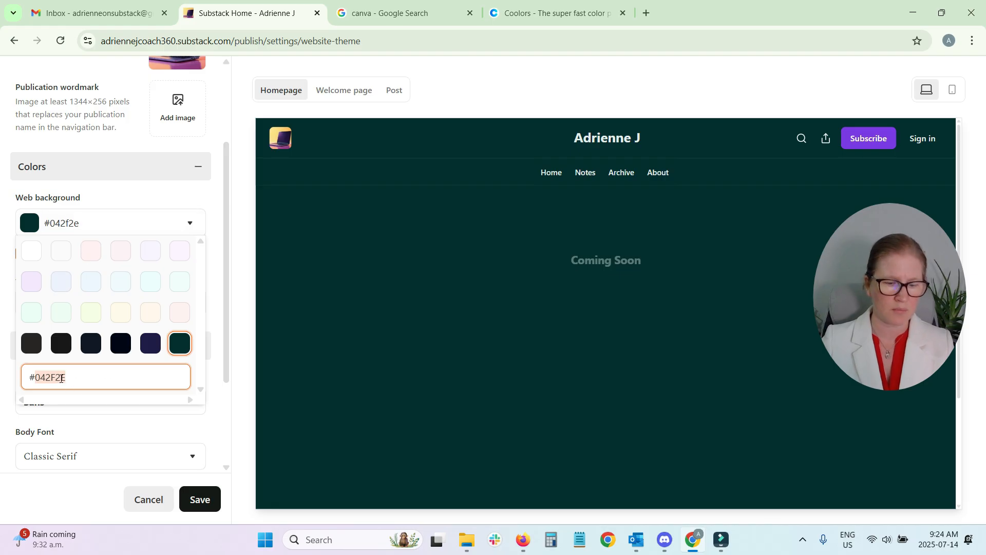
{"action": "type", "text": "FF"}
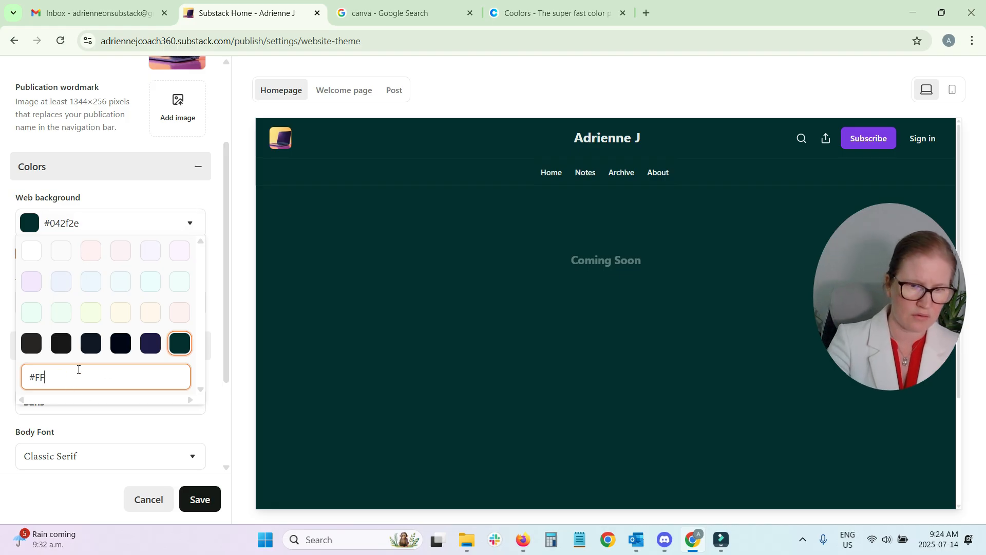
{"action": "type", "text": "FFFF"}
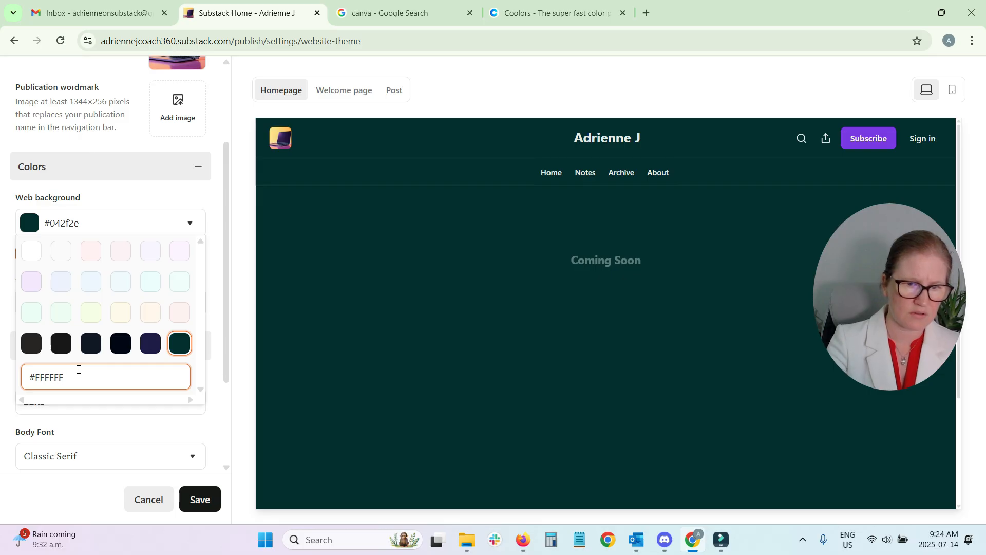
{"action": "left_click", "coordinate": [121, 222]}
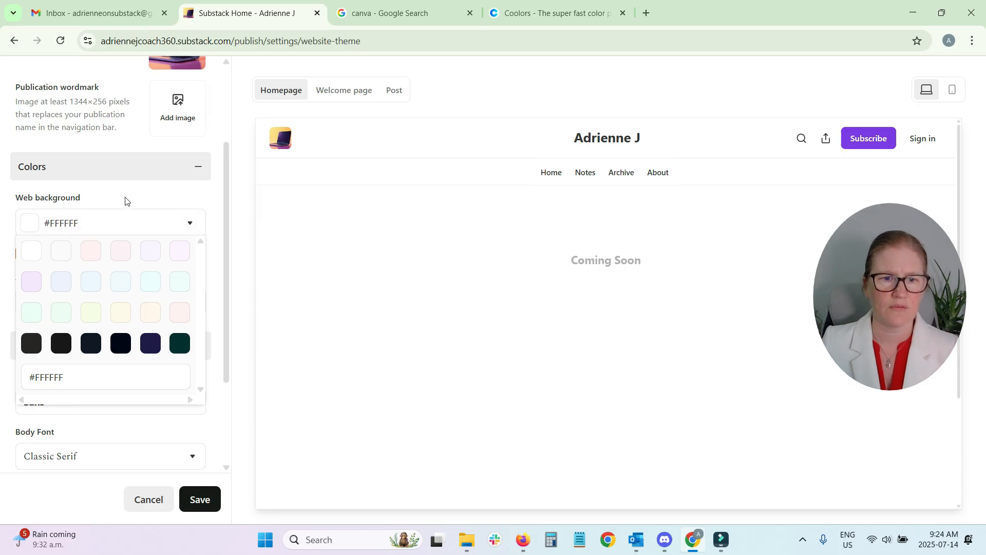
{"action": "left_click", "coordinate": [125, 201]}
Look at the accent color's swatches and hex code field without changing the color
{"action": "left_click", "coordinate": [82, 303]}
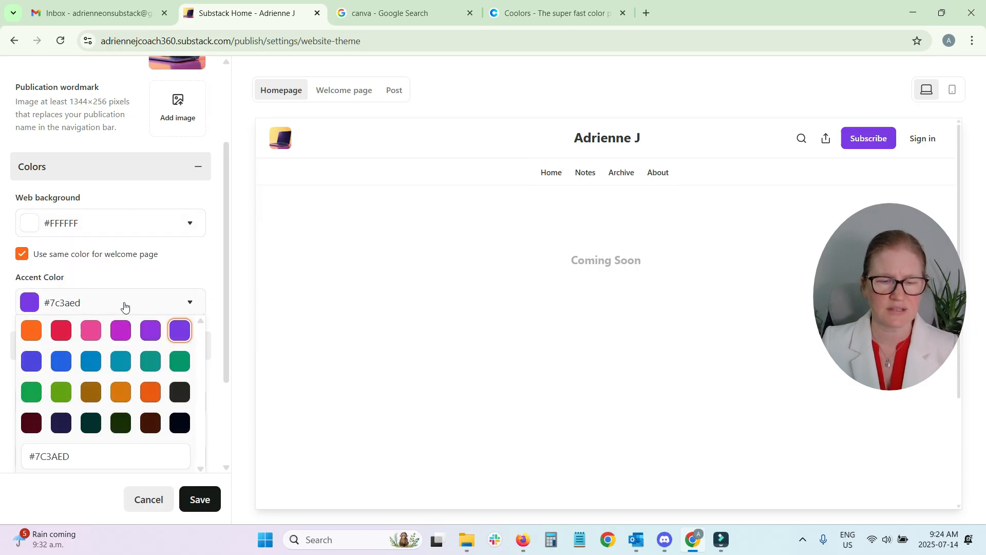
{"action": "left_click", "coordinate": [97, 455]}
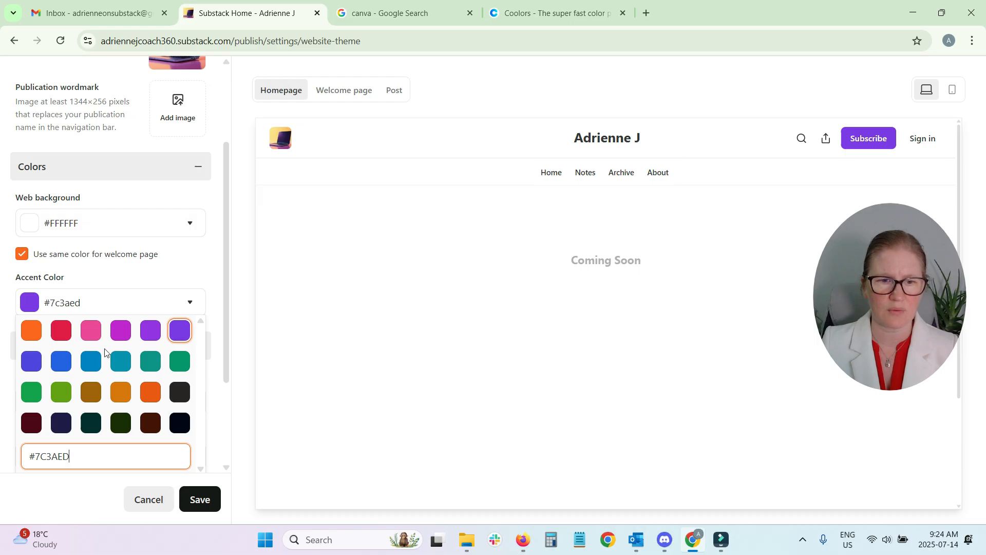
{"action": "left_click", "coordinate": [98, 276]}
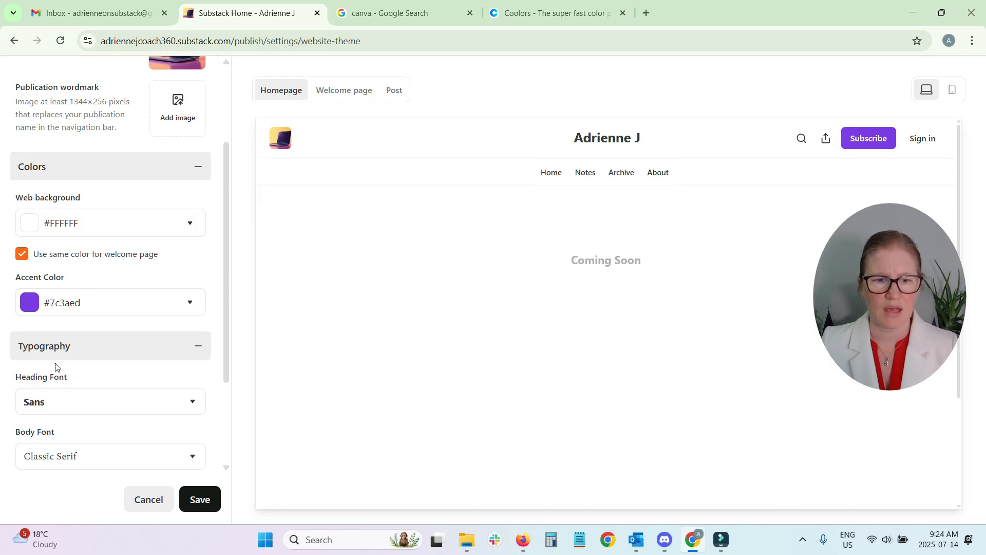
Review the typefaces offered for the heading font and the body font without choosing one
{"action": "scroll", "coordinate": [116, 326], "scroll_direction": "down", "scroll_amount": 3}
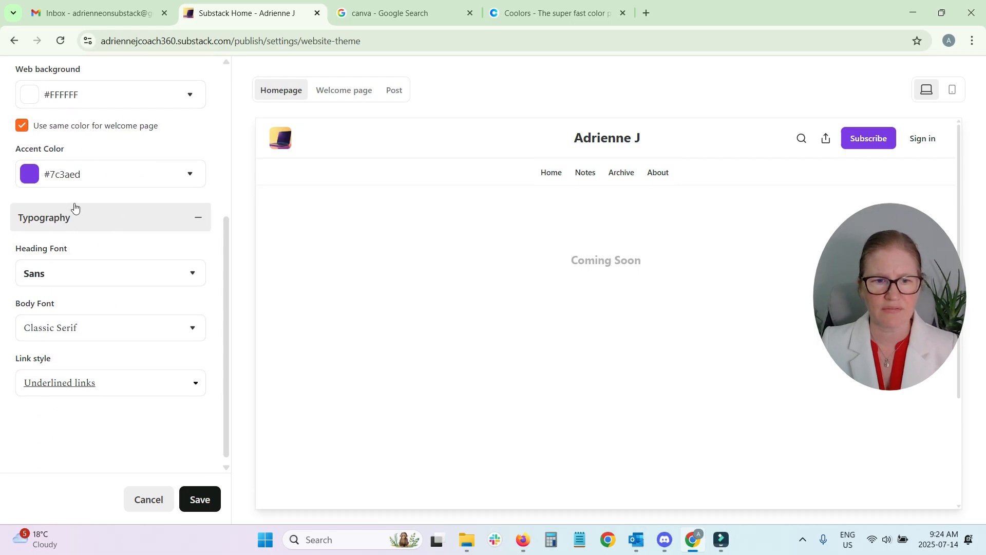
{"action": "left_click", "coordinate": [133, 278]}
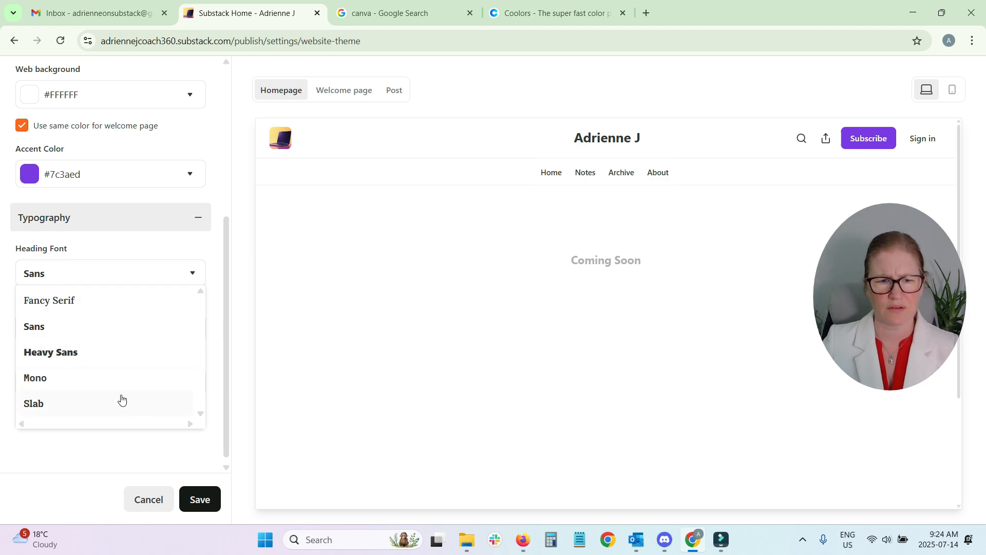
{"action": "left_click", "coordinate": [147, 242]}
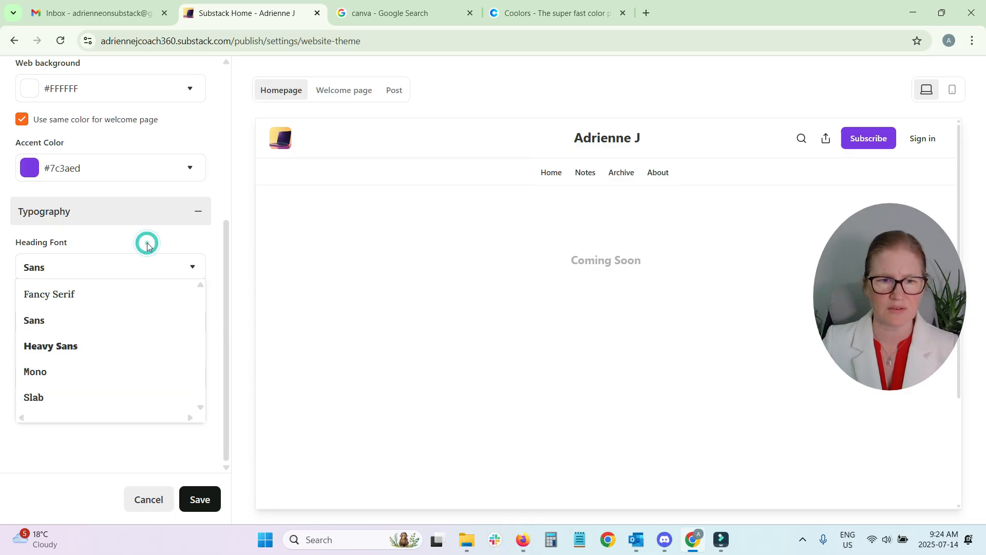
{"action": "left_click", "coordinate": [149, 322]}
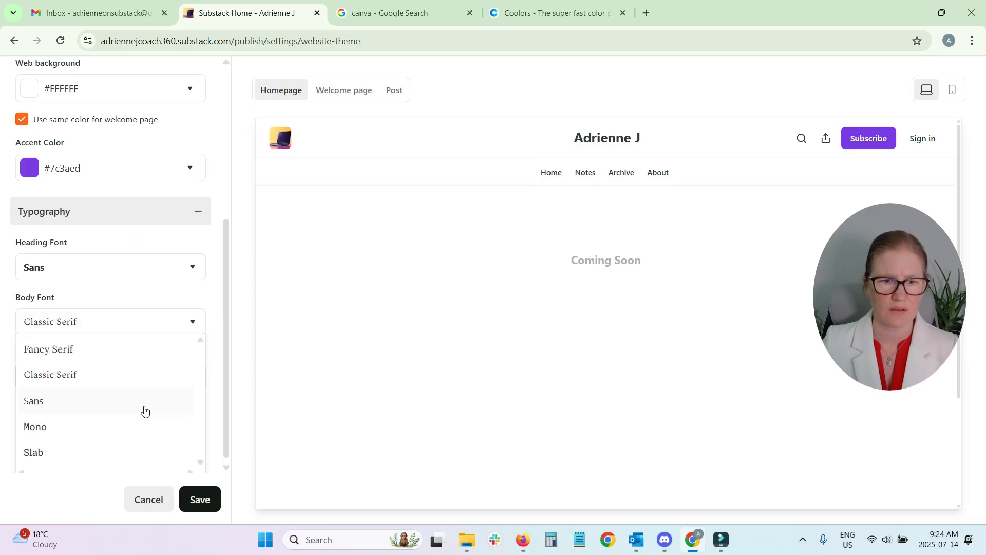
{"action": "scroll", "coordinate": [152, 428], "scroll_direction": "up", "scroll_amount": 3}
{"action": "scroll", "coordinate": [154, 428], "scroll_direction": "down", "scroll_amount": 3}
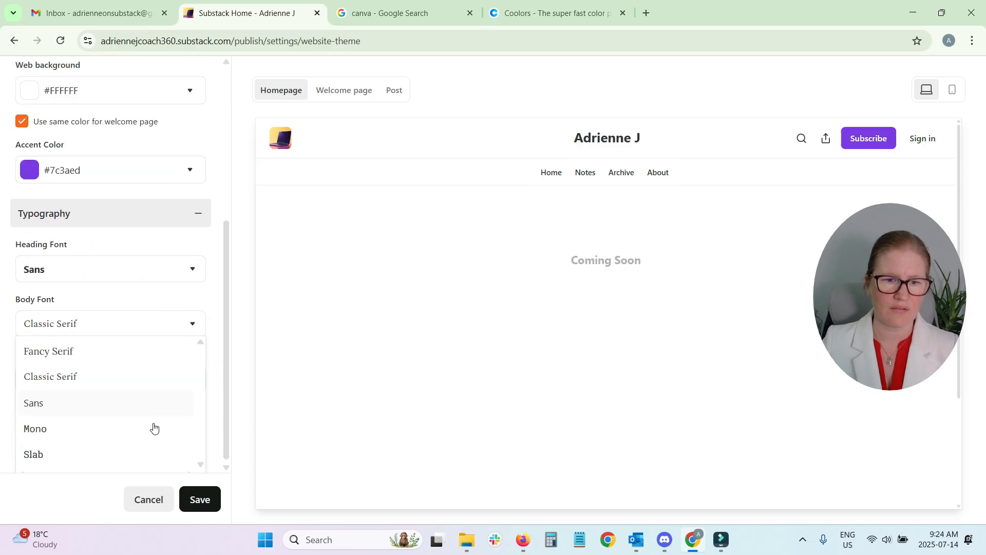
{"action": "left_click", "coordinate": [96, 280]}
{"action": "left_click", "coordinate": [98, 272]}
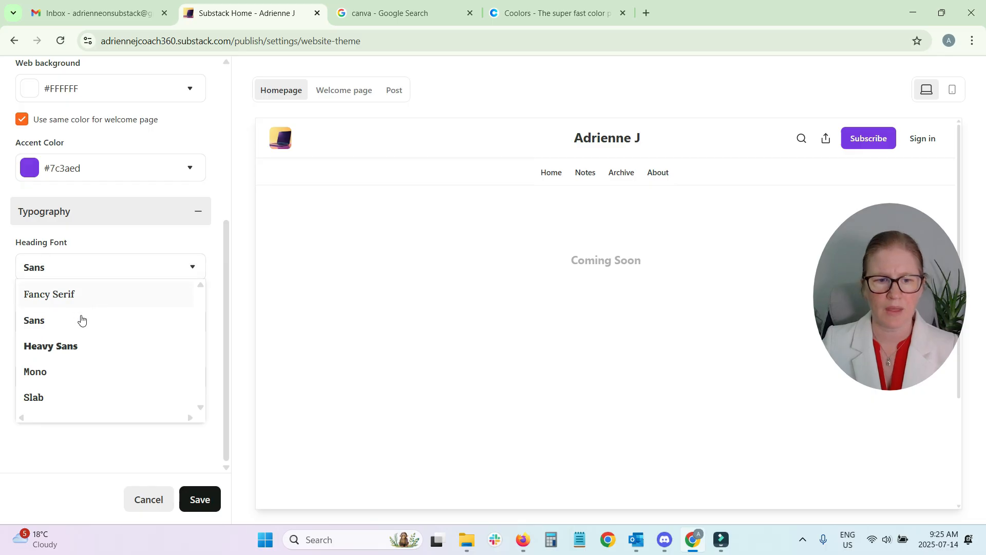
{"action": "left_click", "coordinate": [101, 249]}
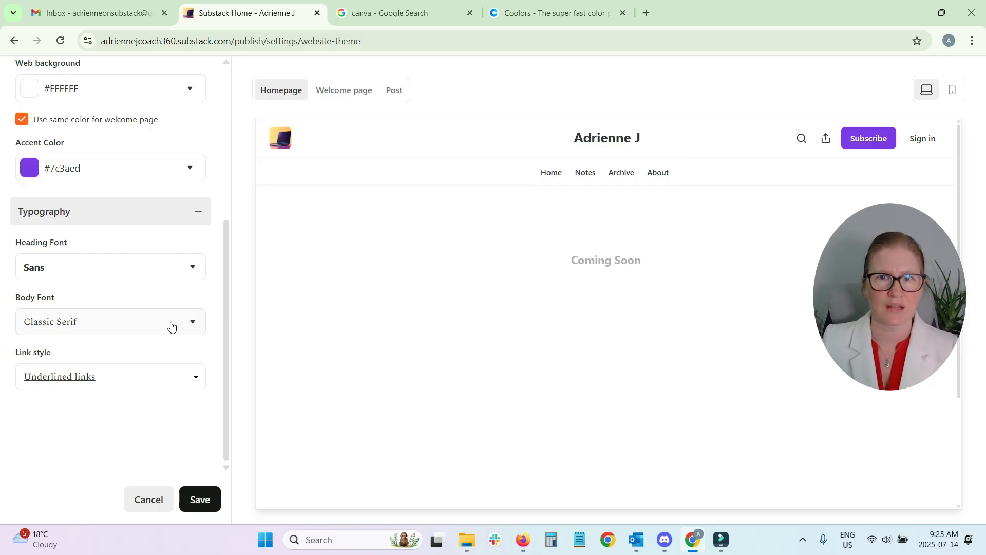
Set the heading font to Fancy Serif and the body font to Sans
{"action": "left_click", "coordinate": [120, 268]}
{"action": "left_click", "coordinate": [114, 302]}
{"action": "left_click", "coordinate": [122, 322]}
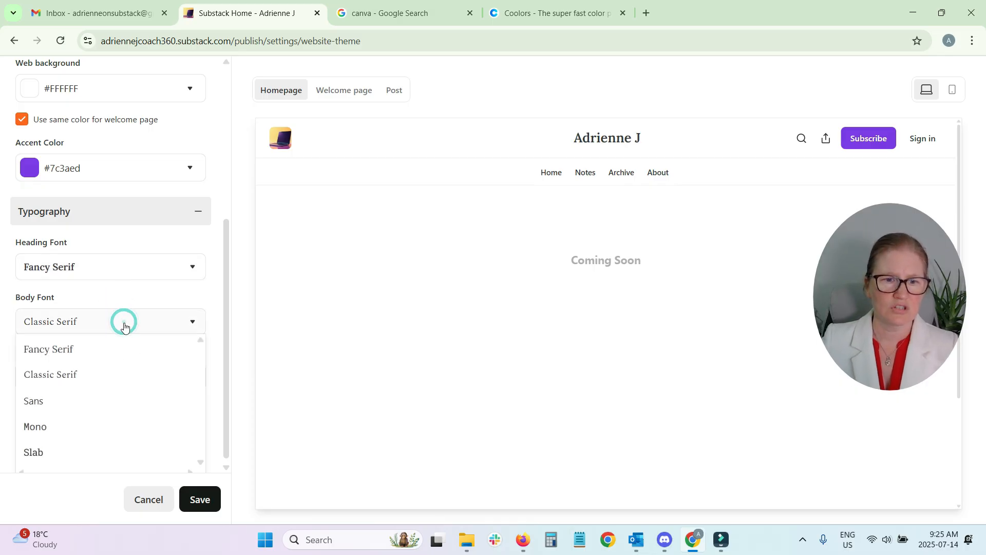
{"action": "left_click", "coordinate": [148, 415]}
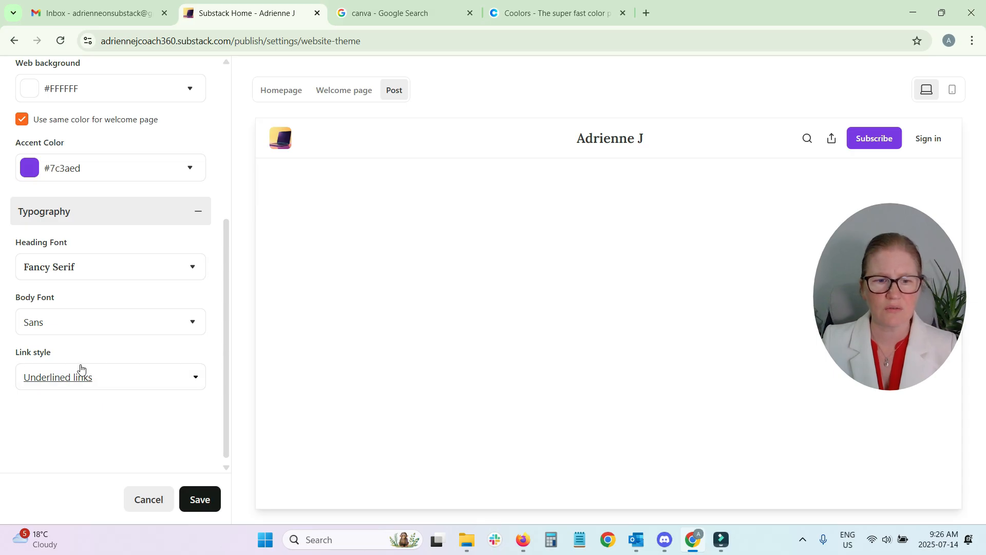
Set the link style to Colored links
{"action": "left_click", "coordinate": [134, 378]}
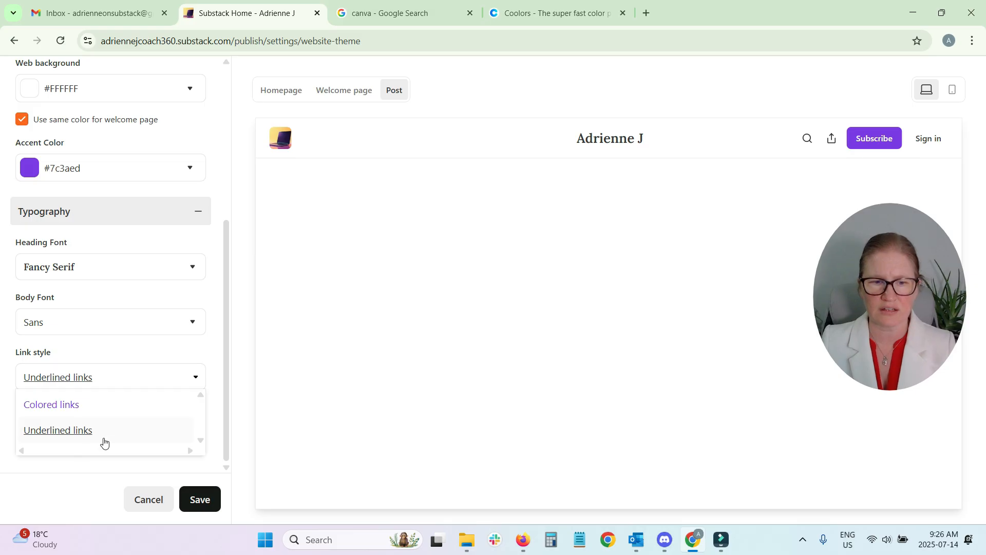
{"action": "left_click", "coordinate": [69, 408]}
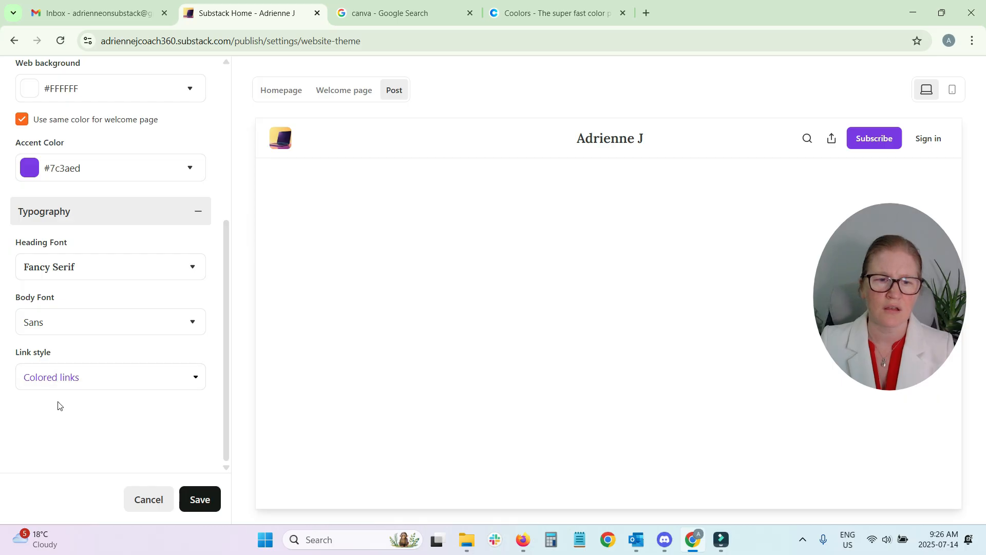
Look over the accent color's swatches and hex code again and close them without picking a color
{"action": "scroll", "coordinate": [54, 401], "scroll_direction": "up", "scroll_amount": 4}
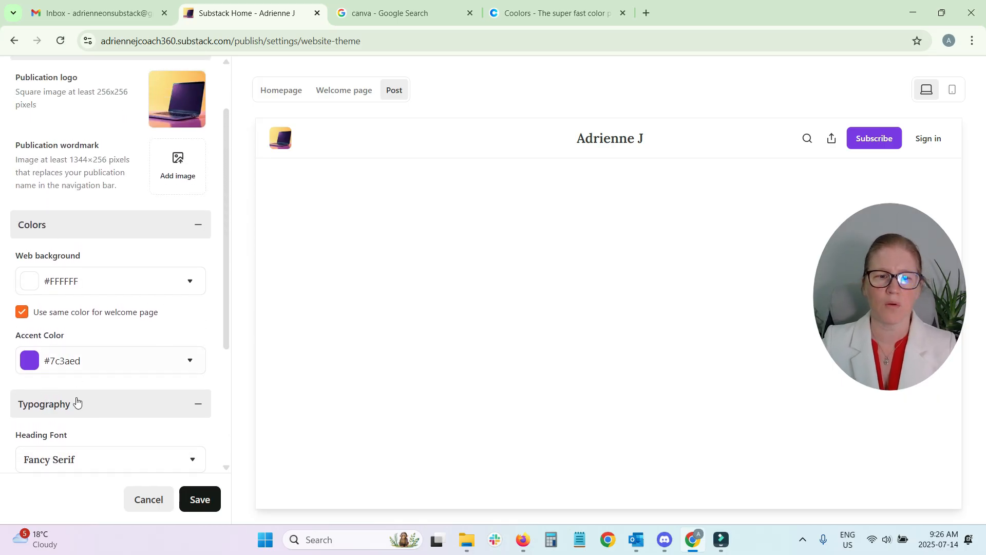
{"action": "left_click", "coordinate": [136, 364]}
{"action": "scroll", "coordinate": [141, 344], "scroll_direction": "down", "scroll_amount": 1}
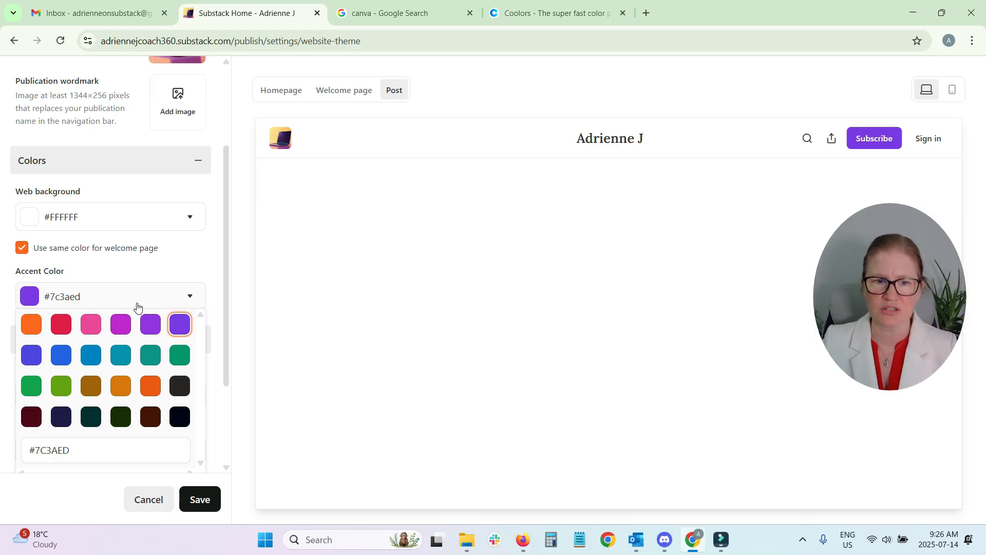
{"action": "double_click", "coordinate": [157, 261]}
{"action": "scroll", "coordinate": [161, 281], "scroll_direction": "up", "scroll_amount": 2}
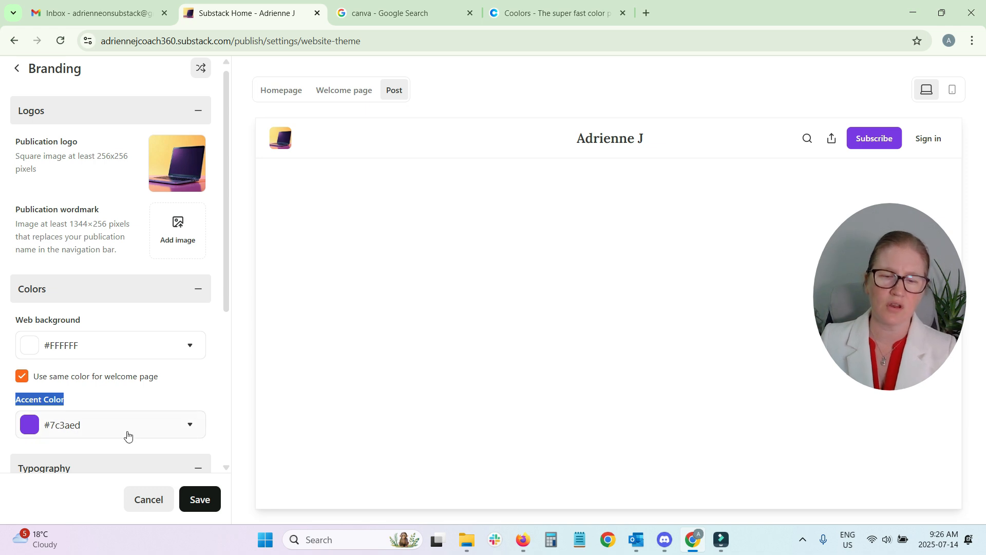
Switch to Coolors, start the palette generator and generate a new random palette
{"action": "left_click", "coordinate": [516, 14]}
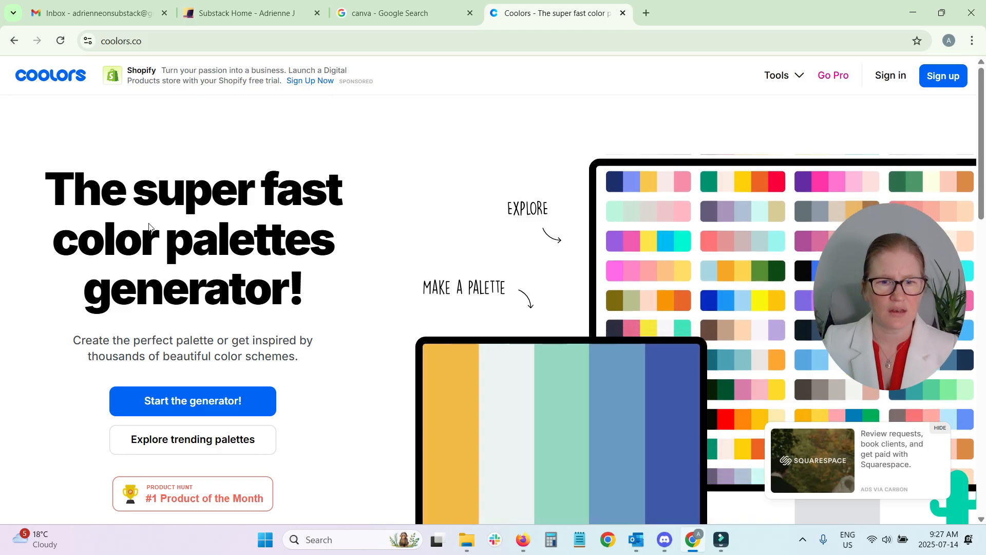
{"action": "left_click", "coordinate": [197, 403]}
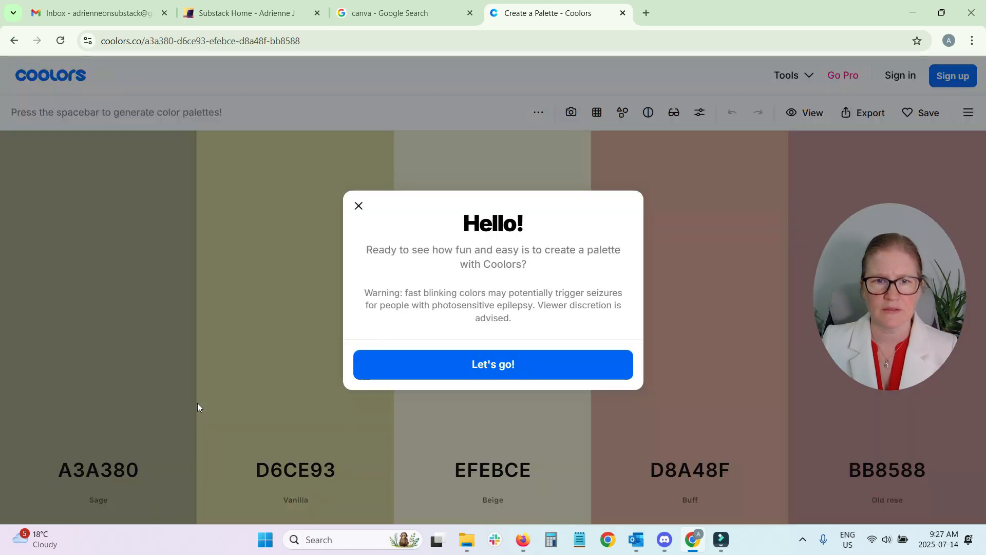
{"action": "left_click", "coordinate": [356, 206]}
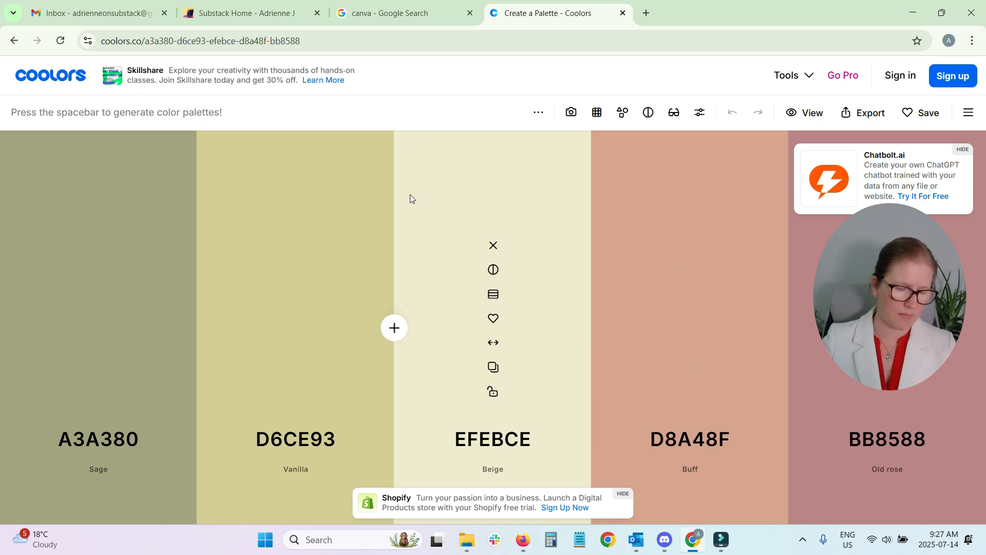
{"action": "key", "text": "space"}
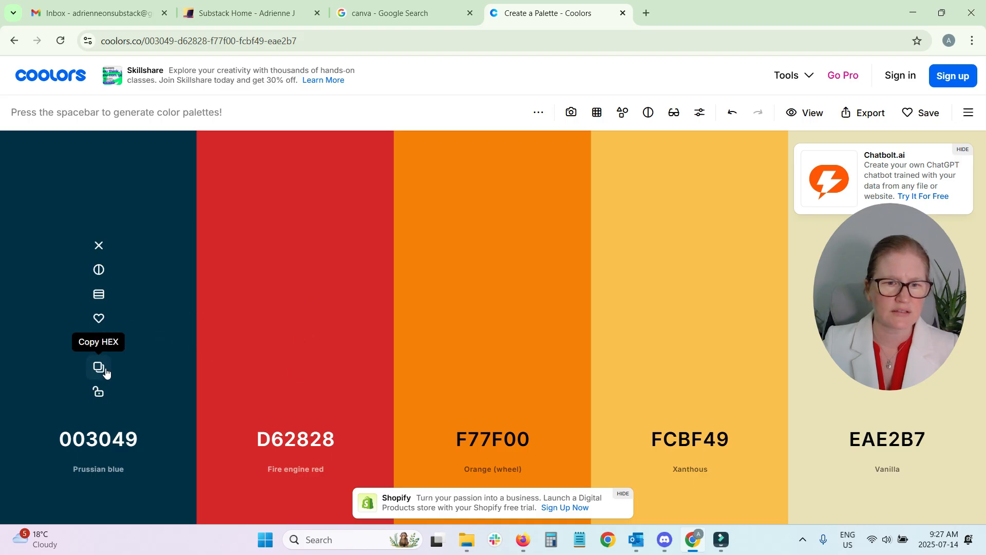
Lock the colors 003049 and D62828 in the palette and regenerate the remaining three colors twice
{"action": "left_click", "coordinate": [98, 392]}
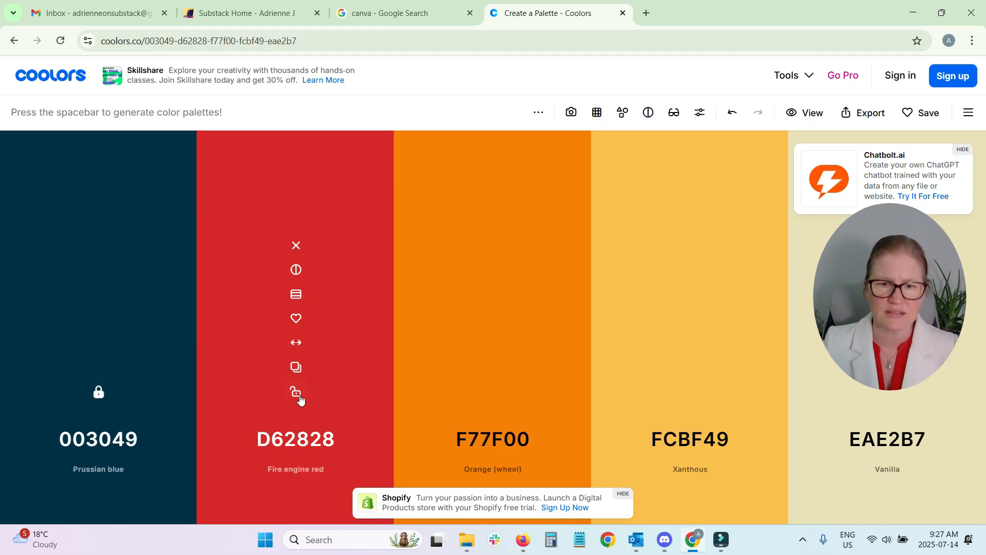
{"action": "left_click", "coordinate": [301, 400]}
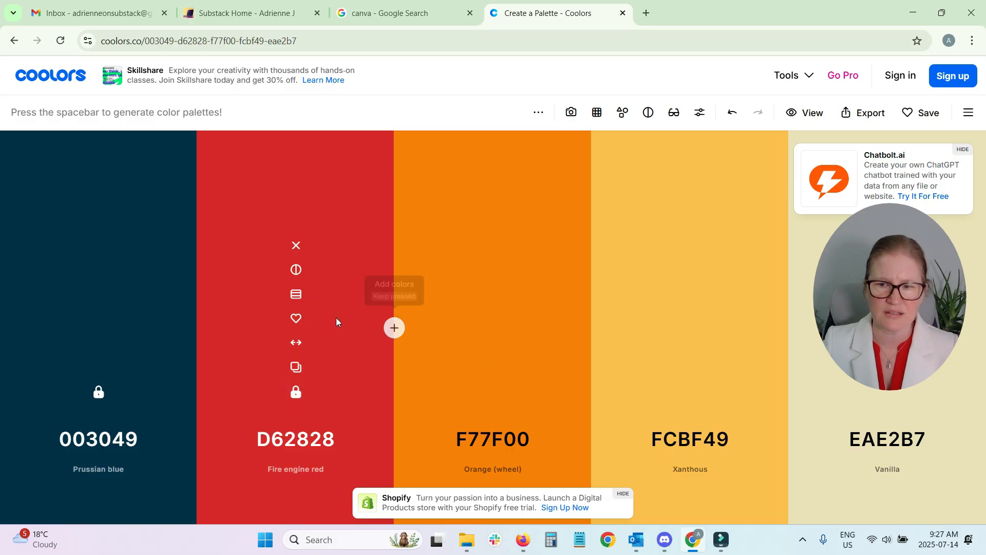
{"action": "key", "text": "space"}
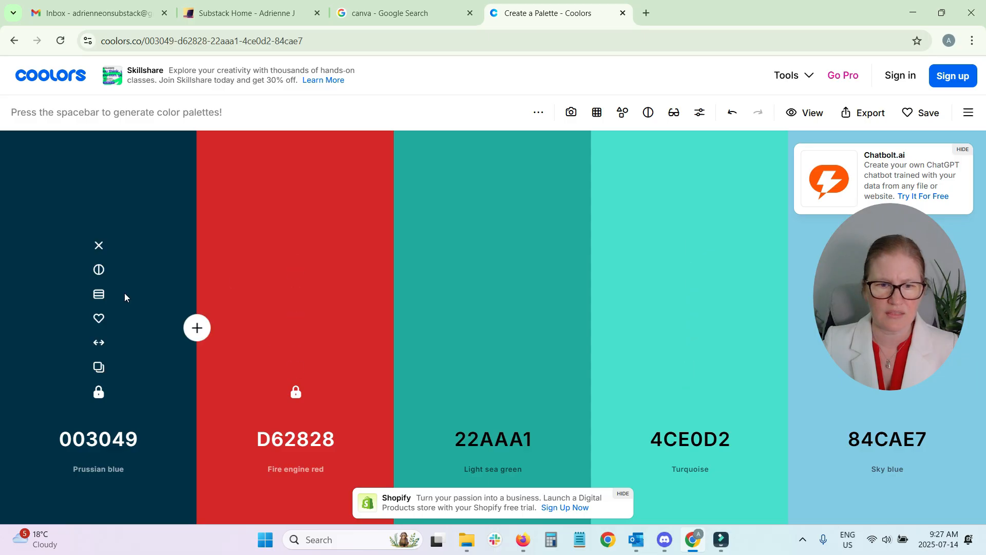
{"action": "key", "text": "space"}
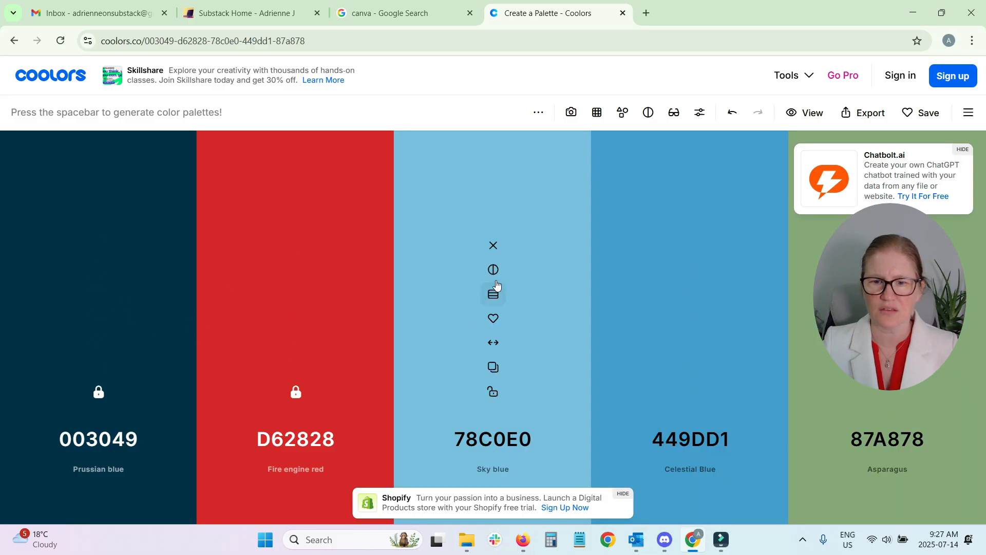
Lock the third color 78C0E0, regenerate the unlocked colors and lock the fourth color FFB20F
{"action": "left_click", "coordinate": [493, 393]}
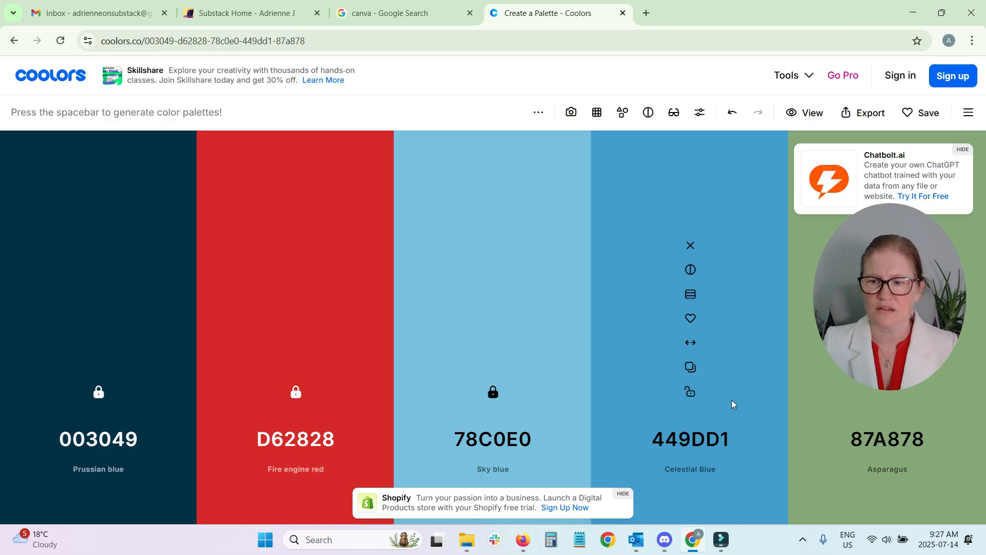
{"action": "key", "text": "space"}
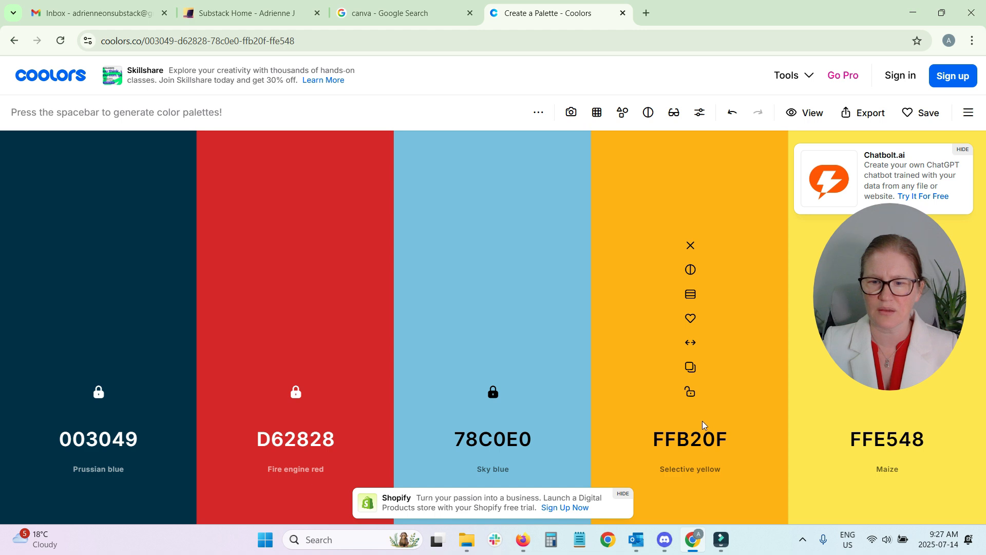
{"action": "left_click", "coordinate": [690, 393]}
Regenerate the unlocked fifth palette color repeatedly until it is moss green A6A15E
{"action": "key", "text": "space"}
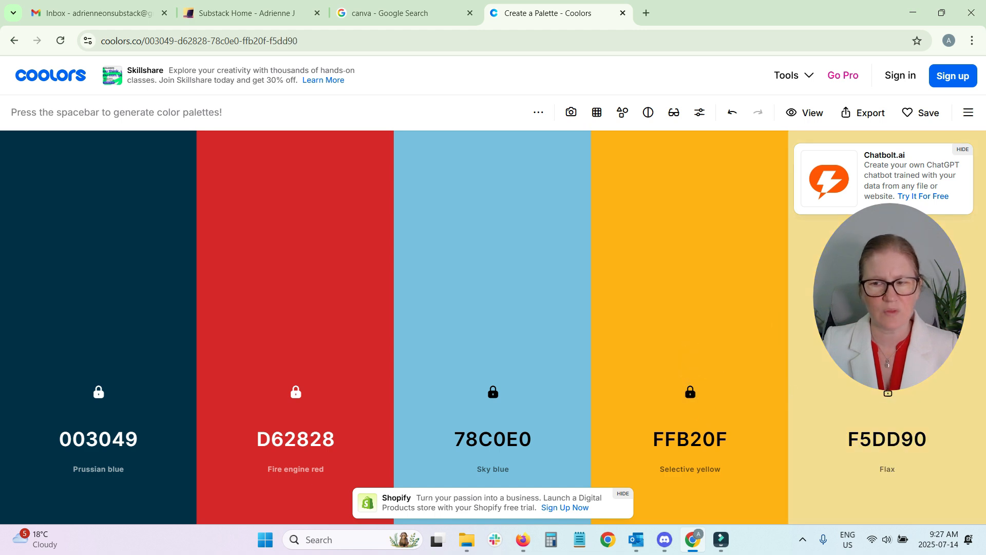
{"action": "key", "text": "space"}
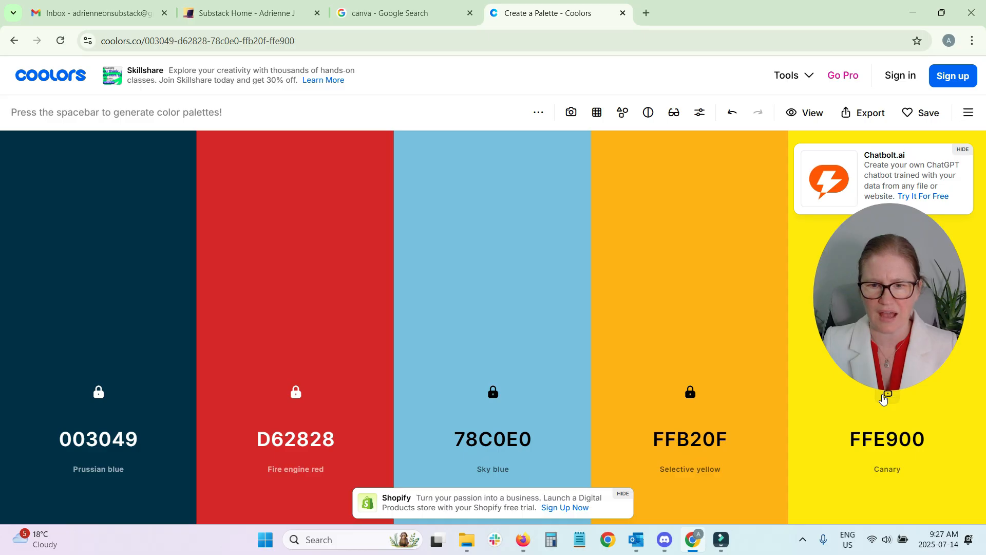
{"action": "key", "text": "space"}
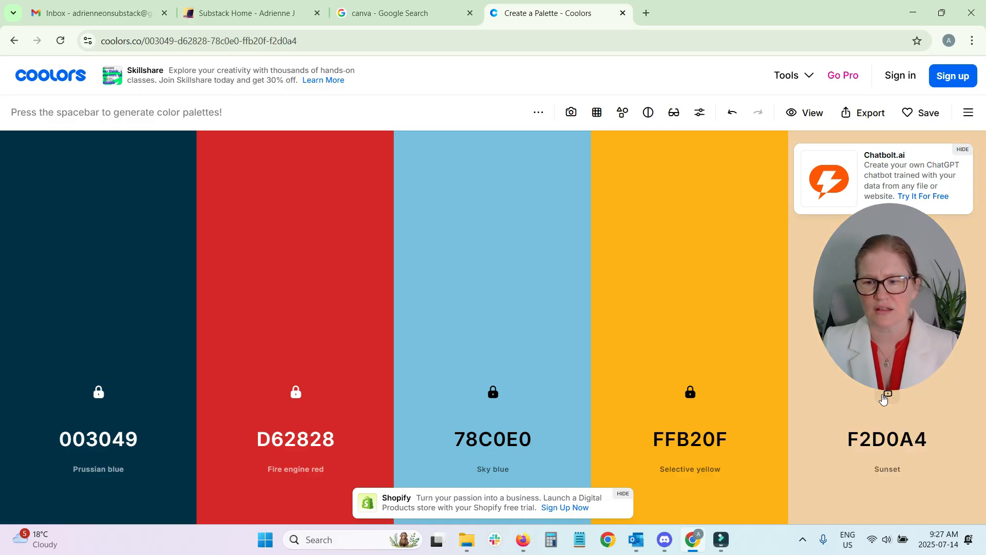
{"action": "key", "text": "space"}
{"action": "key", "text": "space"}
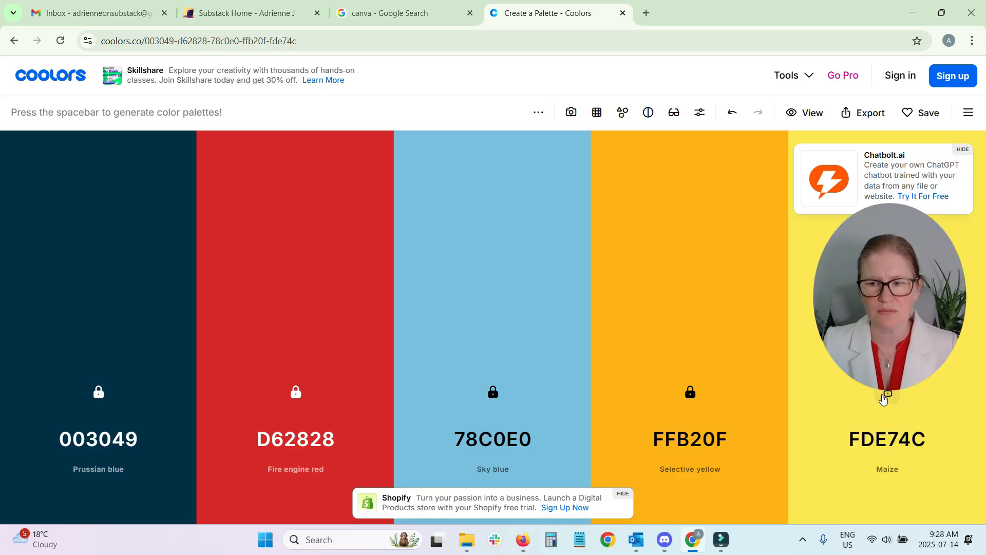
{"action": "key", "text": "space"}
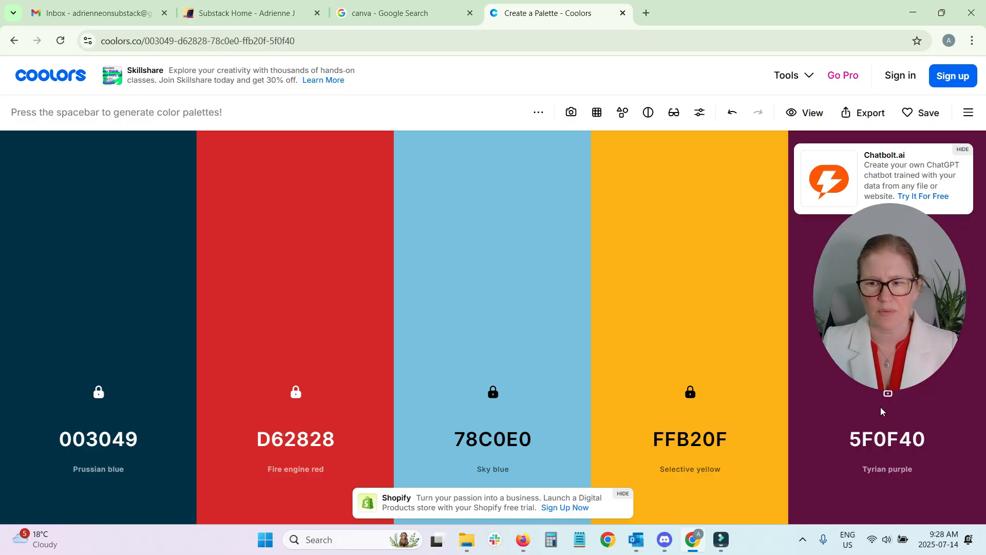
{"action": "key", "text": "space"}
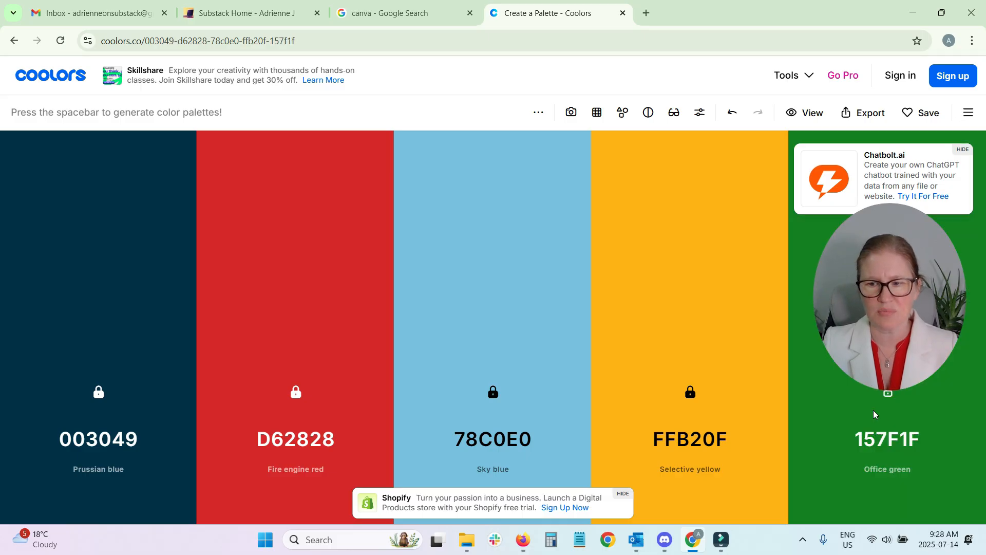
{"action": "key", "text": "space"}
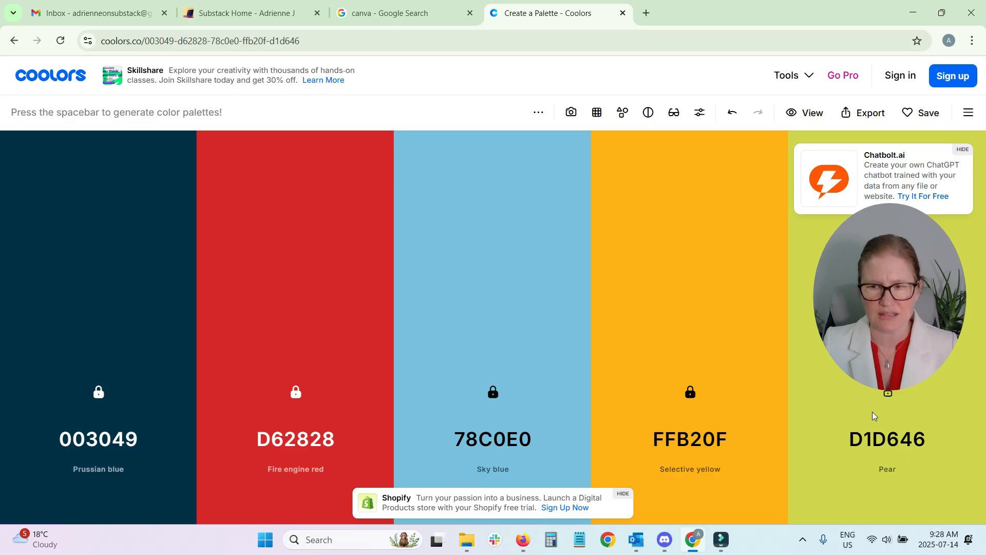
{"action": "key", "text": "space"}
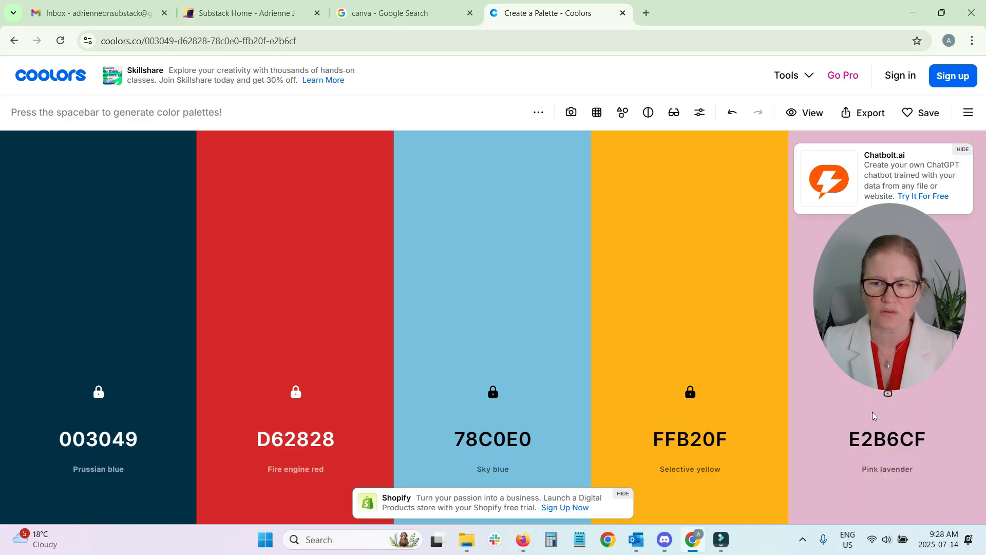
{"action": "key", "text": "space"}
{"action": "key", "text": "space"}
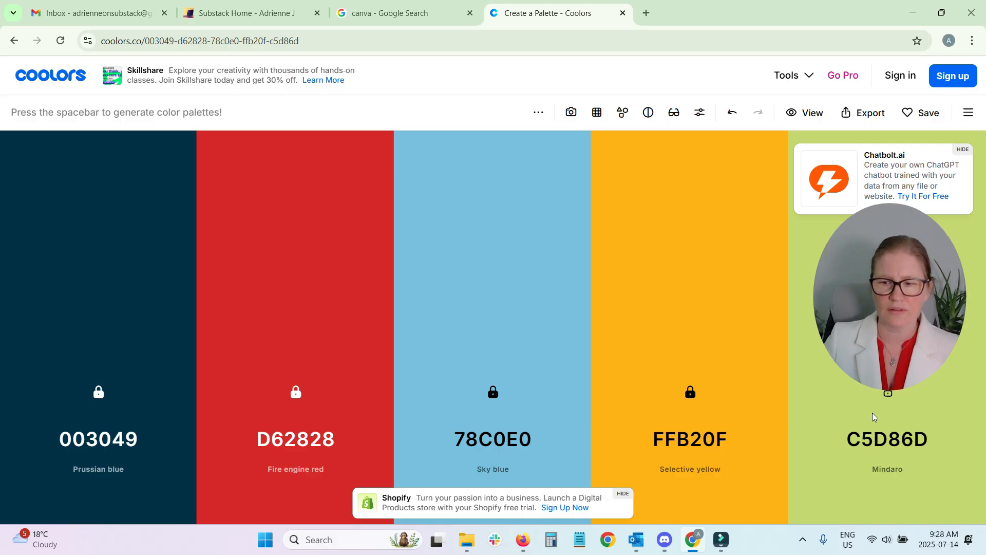
{"action": "key", "text": "space"}
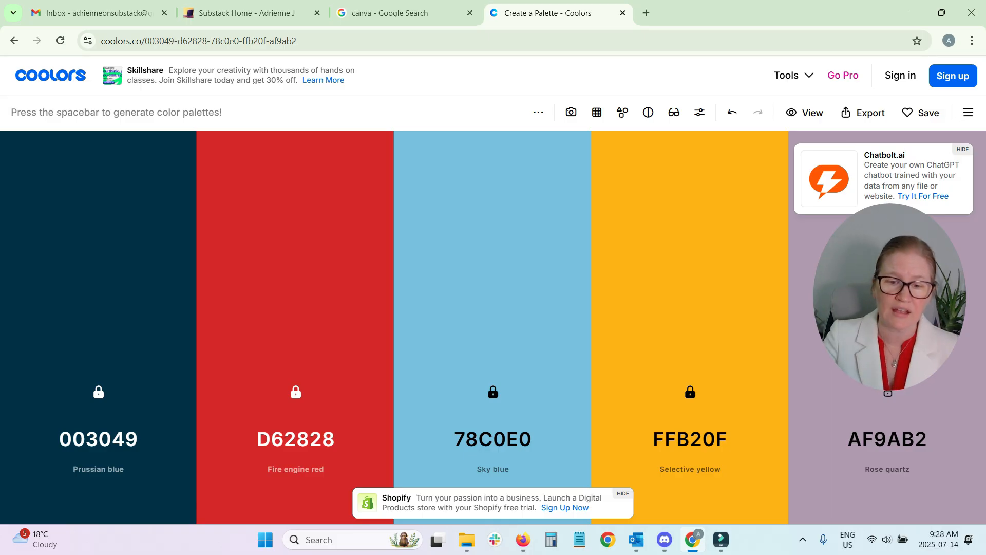
{"action": "key", "text": "space"}
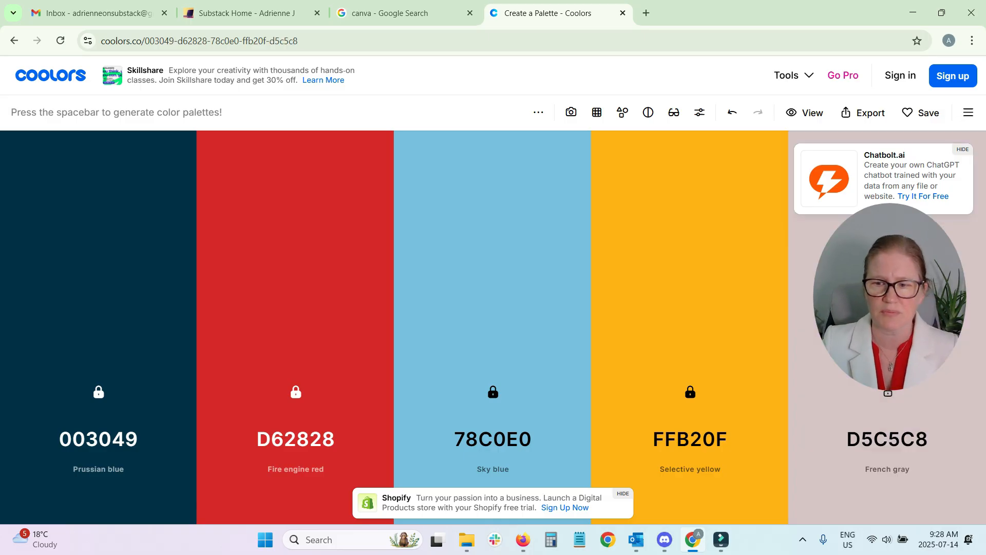
{"action": "key", "text": "space"}
{"action": "key", "text": "ctrl+z"}
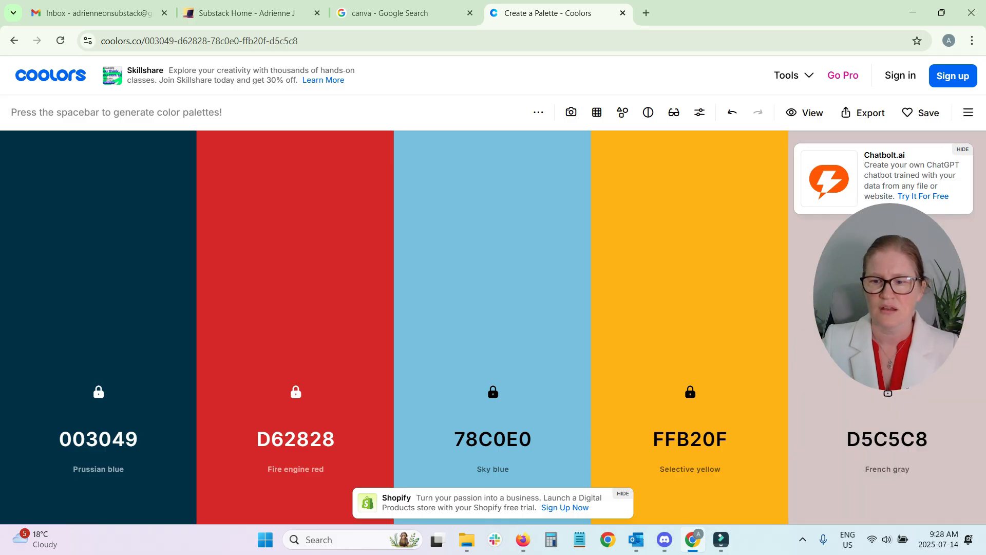
{"action": "key", "text": "space"}
{"action": "key", "text": "space"}
{"action": "key", "text": "space"}
{"action": "key", "text": "space"}
{"action": "key", "text": "space"}
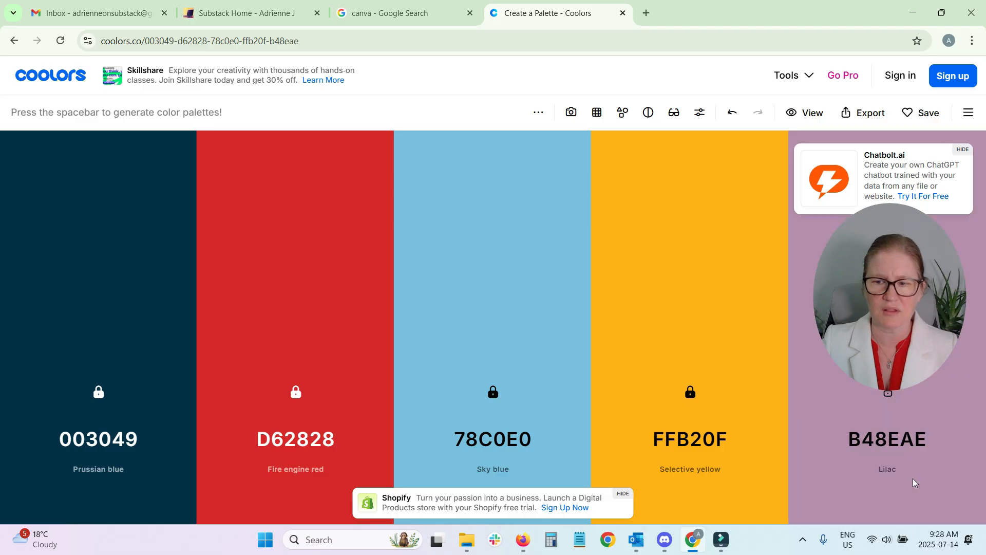
{"action": "key", "text": "space"}
{"action": "key", "text": "space"}
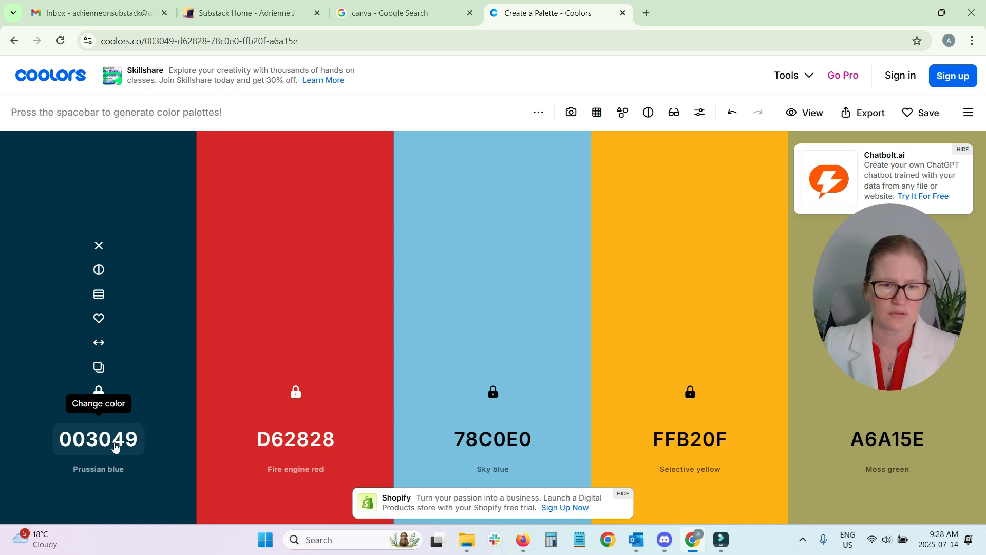
Switch to the Substack theme editor and set the accent color to #003049
{"action": "left_click", "coordinate": [259, 4]}
{"action": "scroll", "coordinate": [103, 397], "scroll_direction": "down", "scroll_amount": 2}
{"action": "left_click", "coordinate": [108, 364]}
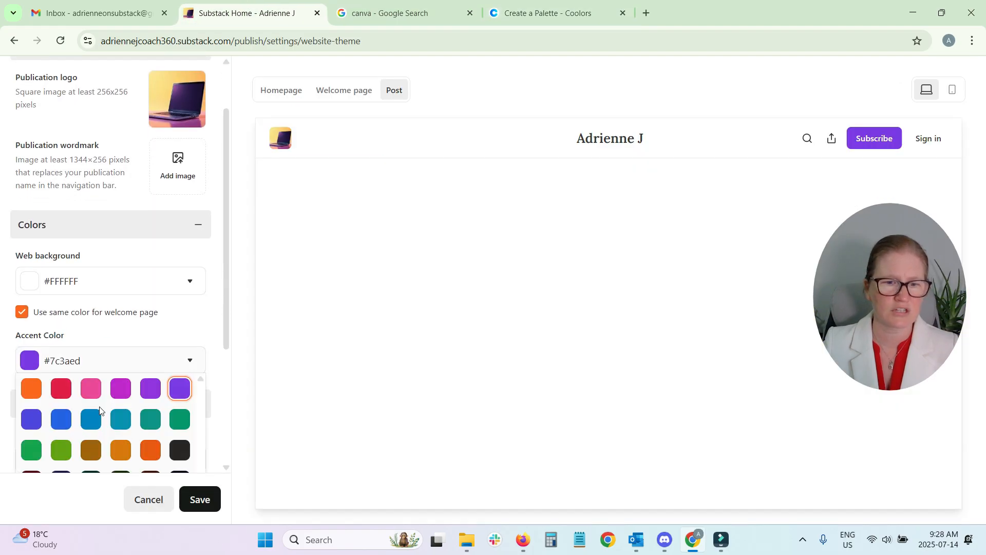
{"action": "scroll", "coordinate": [105, 408], "scroll_direction": "down", "scroll_amount": 3}
{"action": "double_click", "coordinate": [81, 379]}
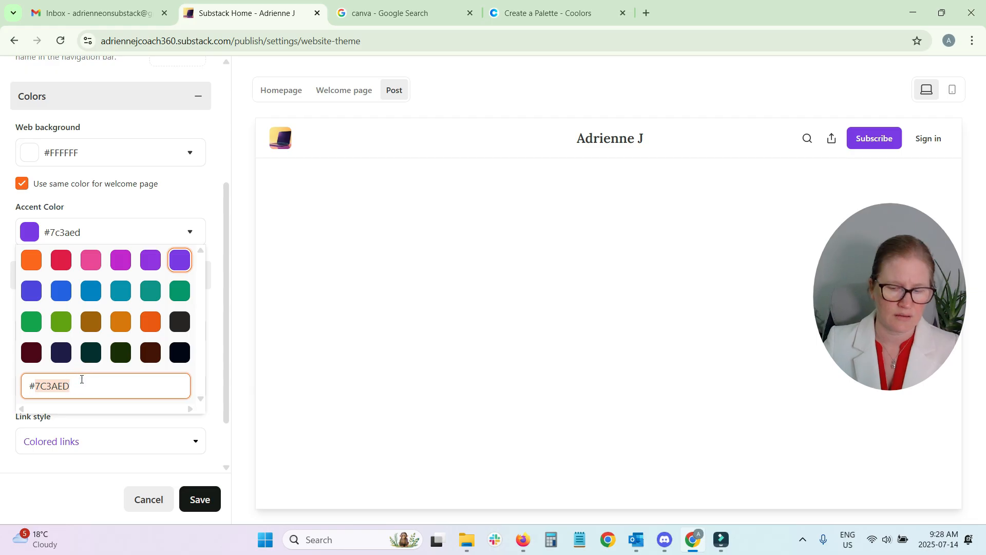
{"action": "type", "text": "003049"}
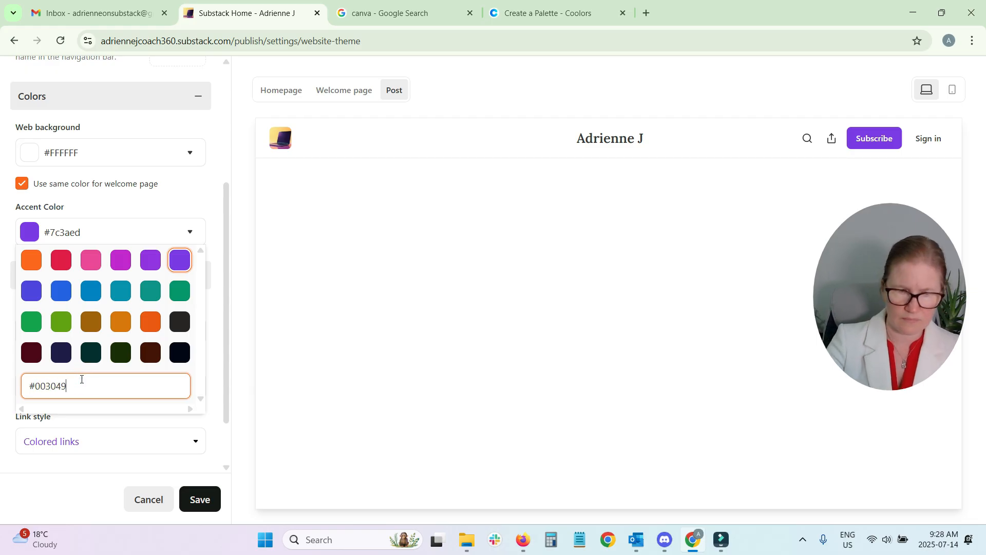
{"action": "left_click", "coordinate": [97, 232]}
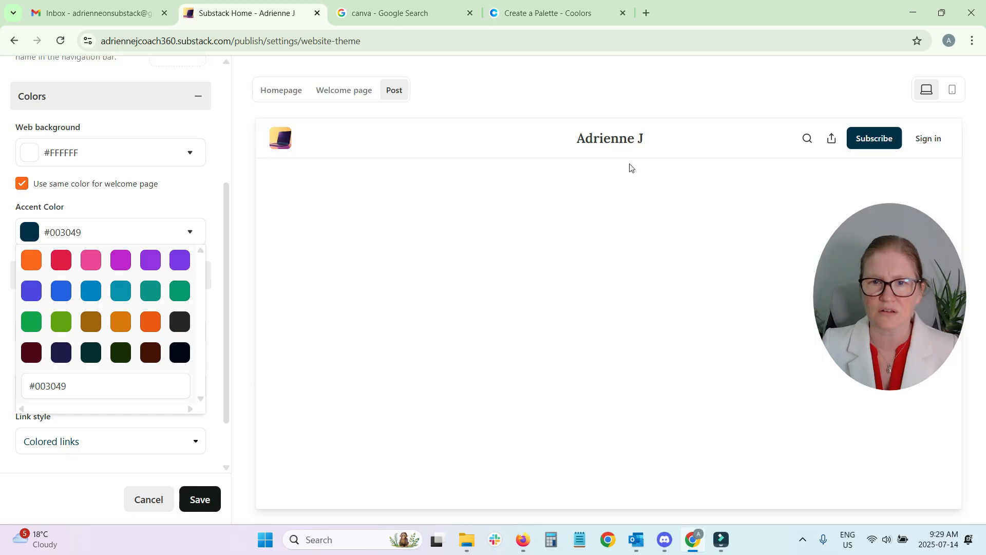
Switch to Coolors and load Family.jpg from Pictures as the photo to create a palette from
{"action": "left_click", "coordinate": [564, 5]}
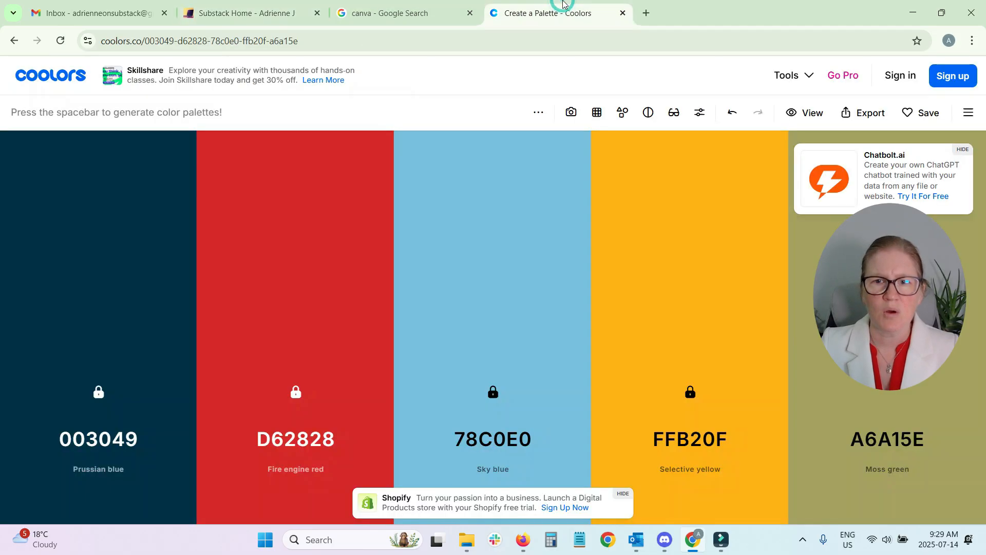
{"action": "left_click", "coordinate": [574, 119]}
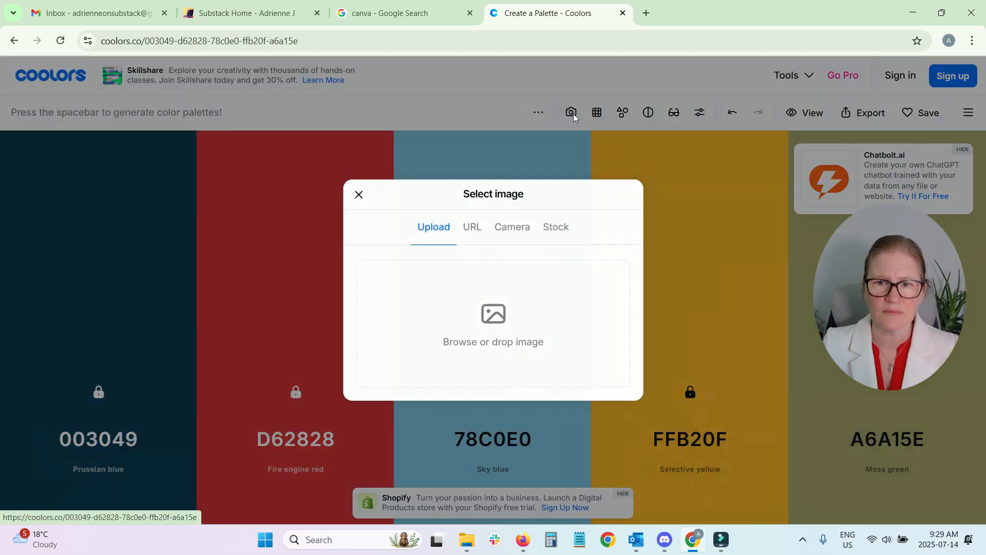
{"action": "left_click", "coordinate": [497, 321]}
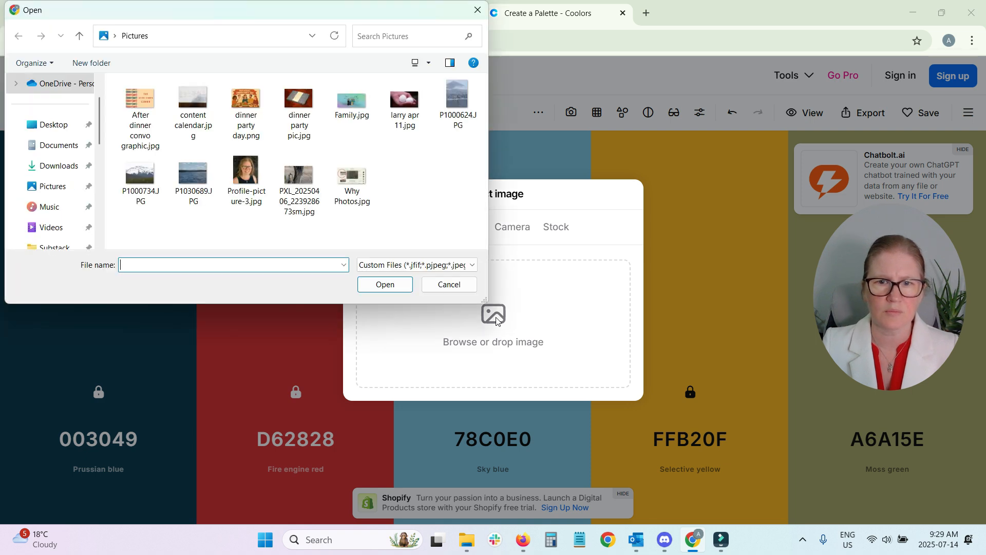
{"action": "left_click", "coordinate": [352, 100]}
{"action": "left_click", "coordinate": [402, 287]}
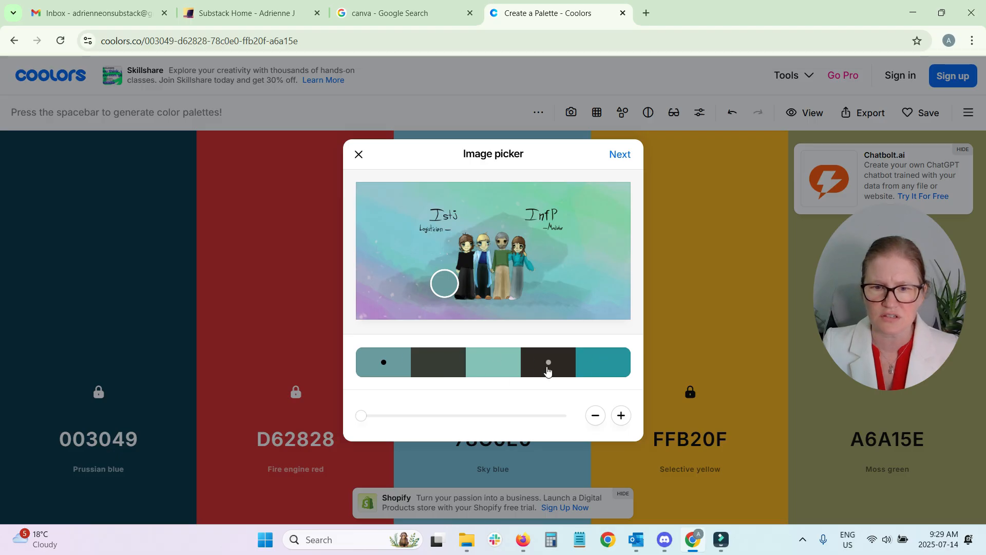
Resample the first color from the picture's purple lower-left area and the second from the blond figure's light blue clothing
{"action": "left_click_drag", "start_coordinate": [442, 284], "coordinate": [379, 305]}
{"action": "left_click", "coordinate": [446, 368]}
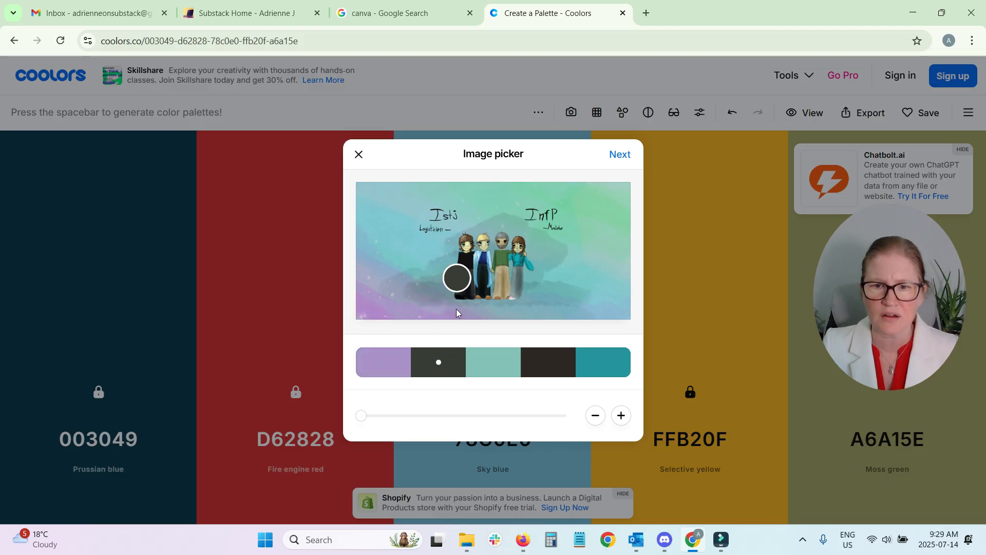
{"action": "left_click_drag", "start_coordinate": [463, 280], "coordinate": [479, 255]}
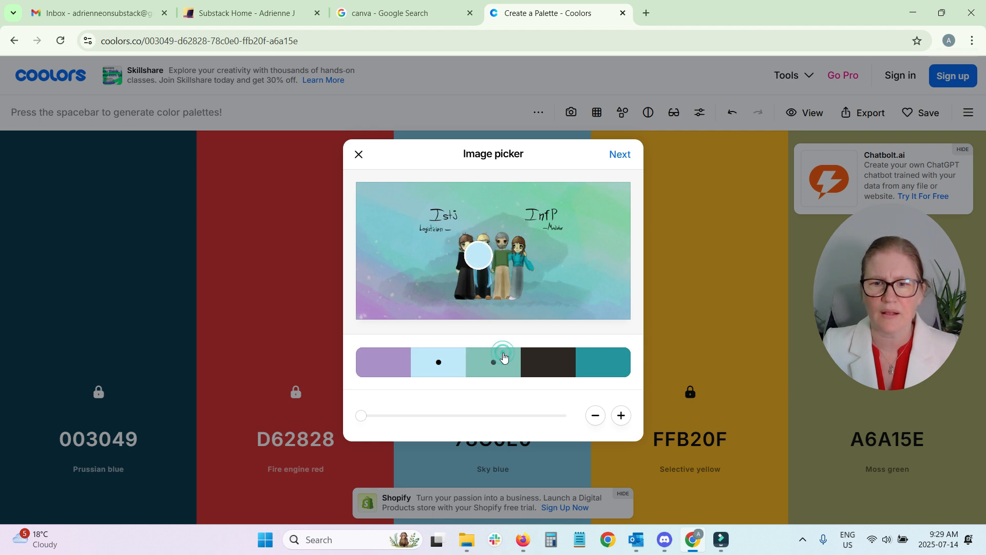
Resample the third color from the green beside the InfP text and the fourth from the blue lower-right area, and open the palette in the generator
{"action": "left_click", "coordinate": [501, 358]}
{"action": "left_click_drag", "start_coordinate": [523, 213], "coordinate": [562, 210]}
{"action": "left_click", "coordinate": [560, 369]}
{"action": "left_click_drag", "start_coordinate": [486, 284], "coordinate": [599, 301]}
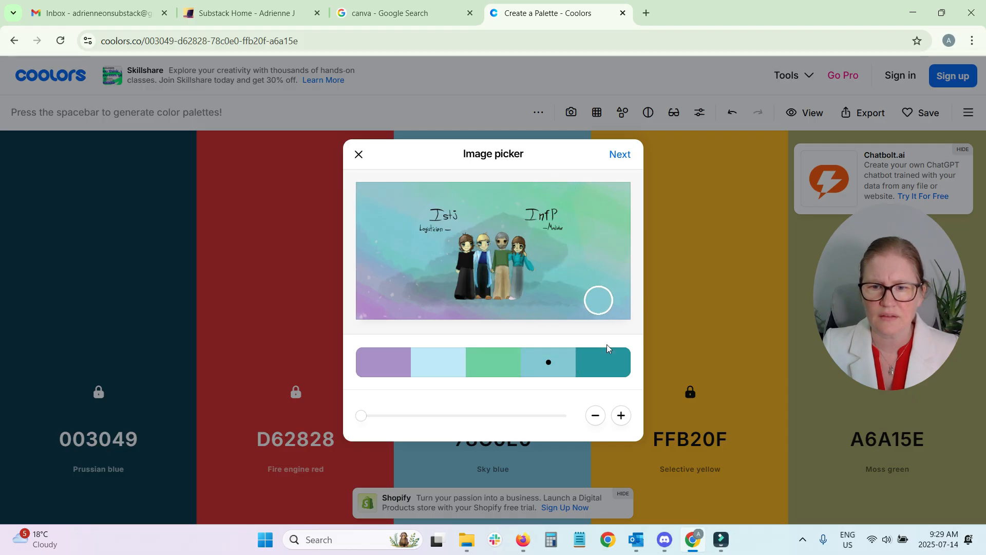
{"action": "left_click", "coordinate": [627, 162]}
{"action": "left_click", "coordinate": [637, 185]}
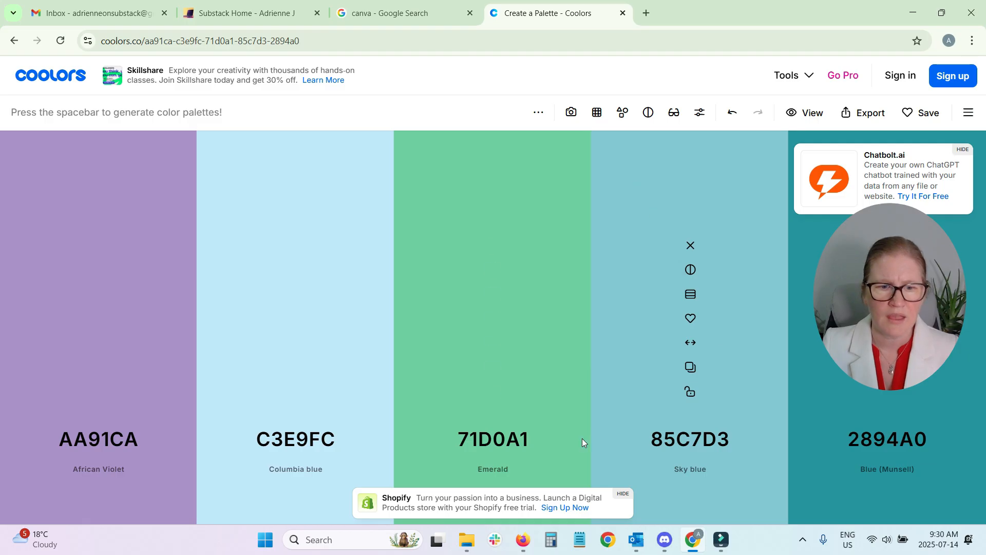